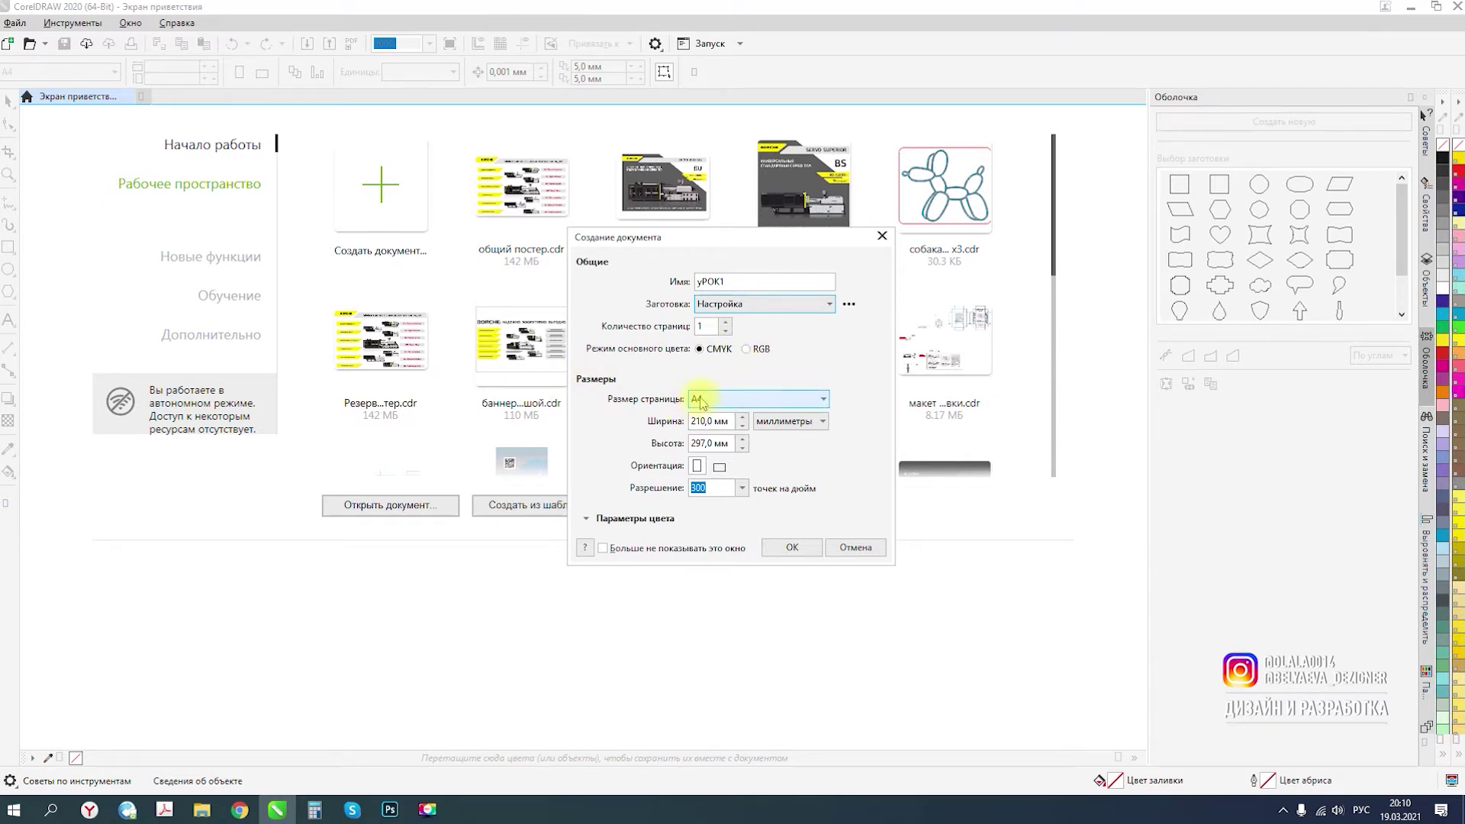
# Review the page size and unit options, keep A4 and millimetres, and create the document уРОК1.
pyautogui.click(758, 399)
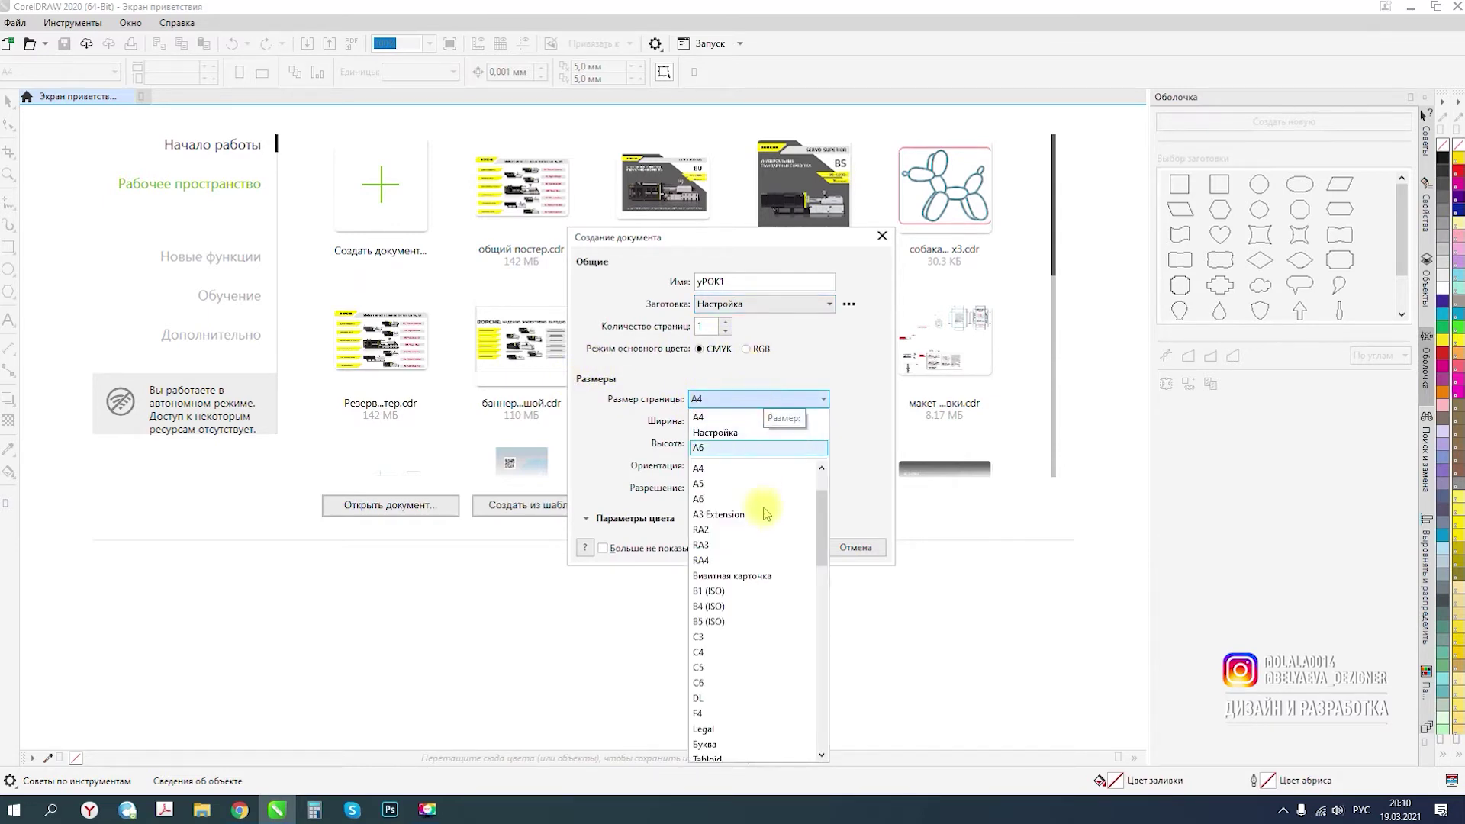
pyautogui.scroll(-4, 772, 650)
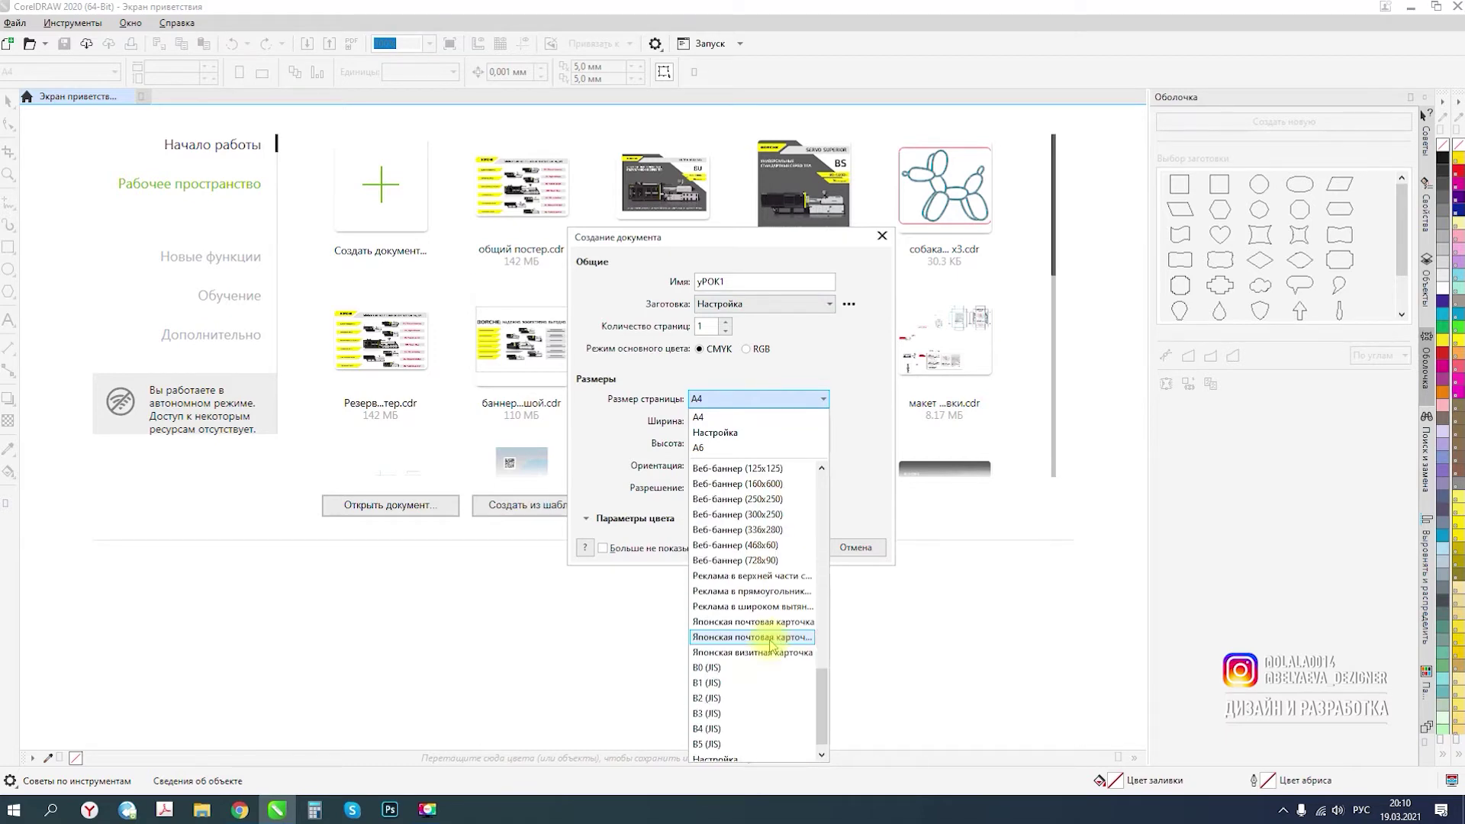
pyautogui.scroll(2, 776, 651)
pyautogui.scroll(3, 772, 649)
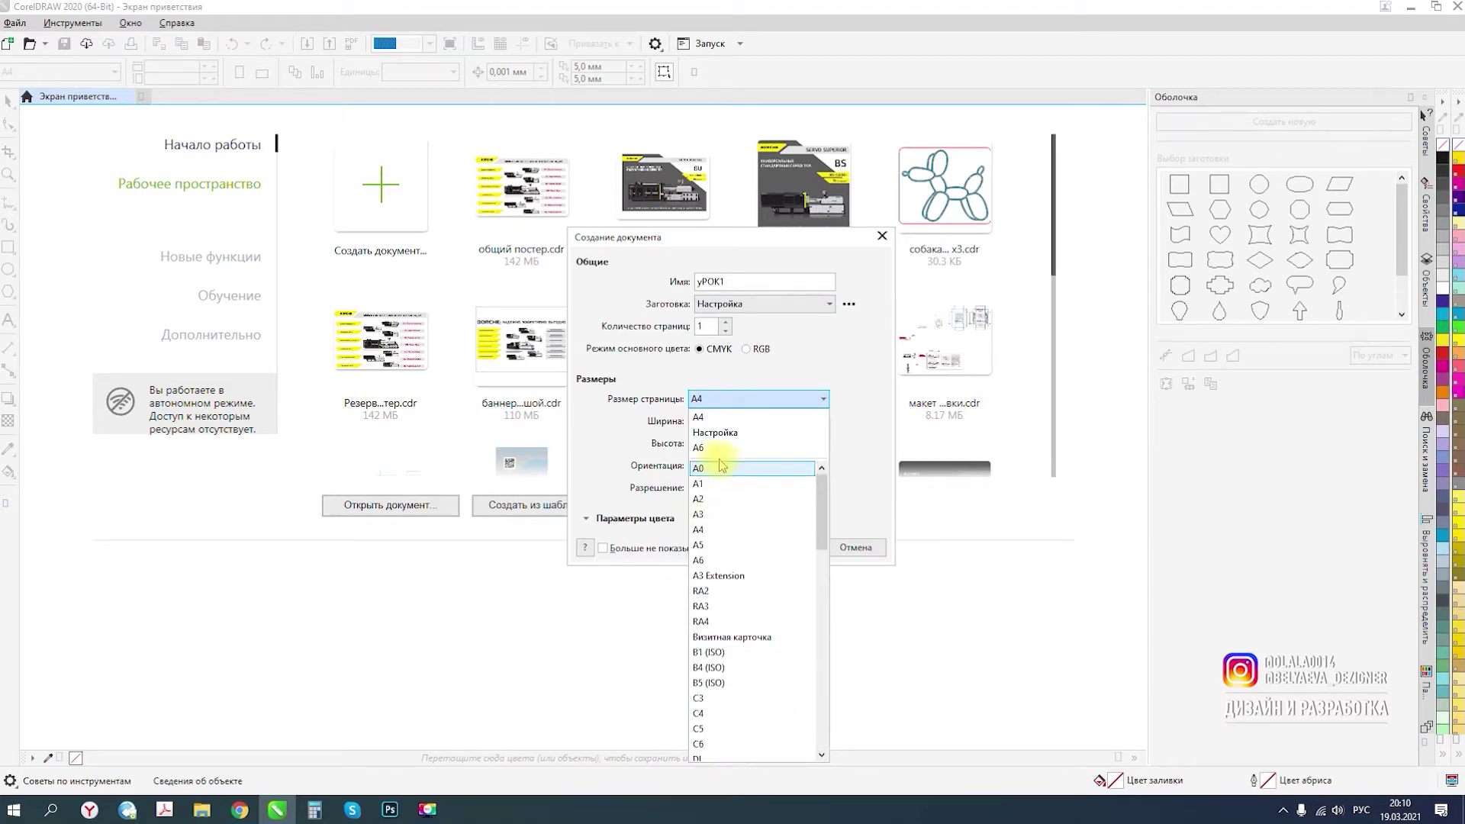
pyautogui.click(734, 403)
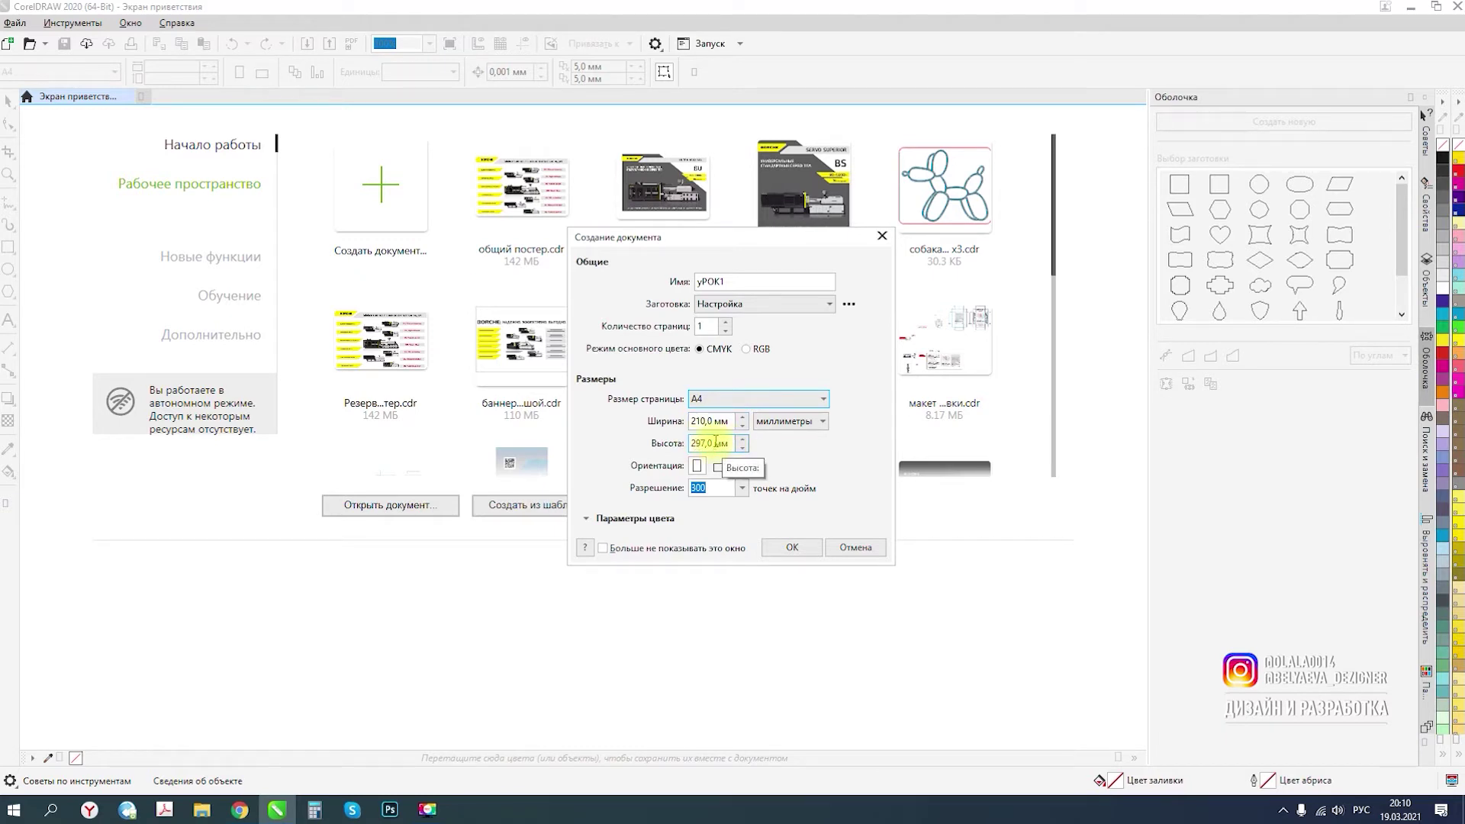
pyautogui.click(795, 427)
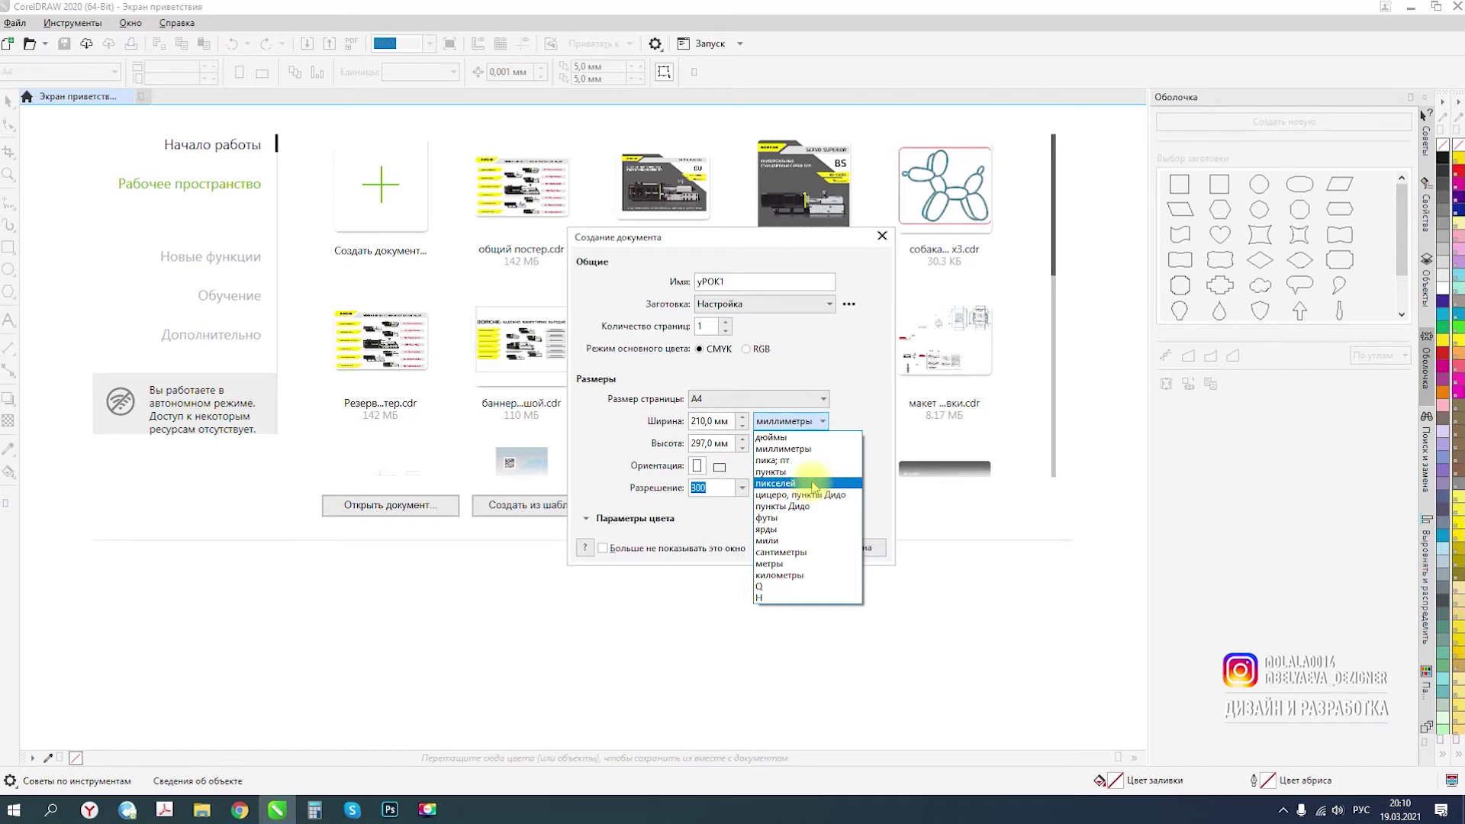
pyautogui.click(865, 418)
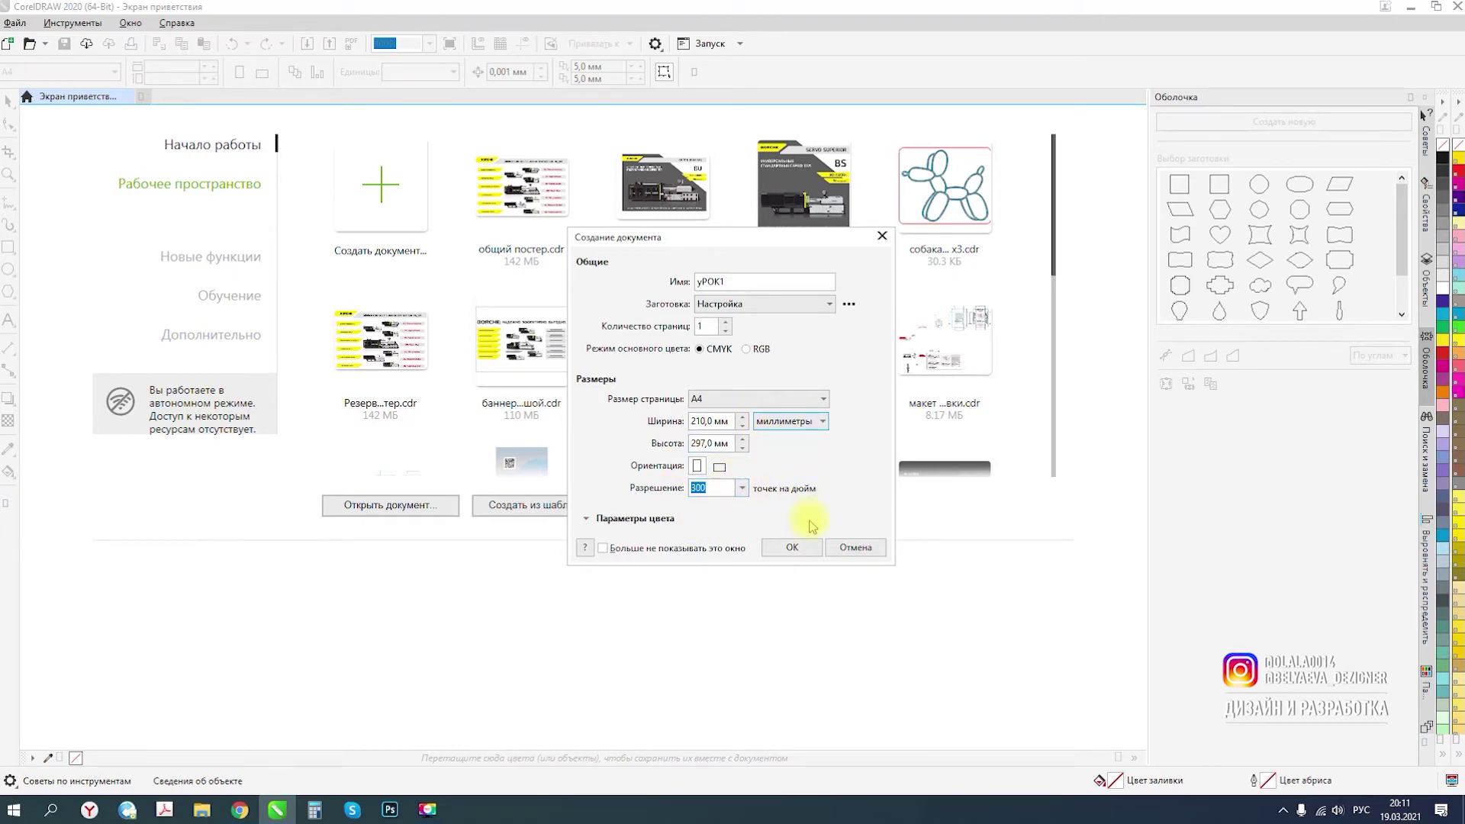
pyautogui.click(793, 549)
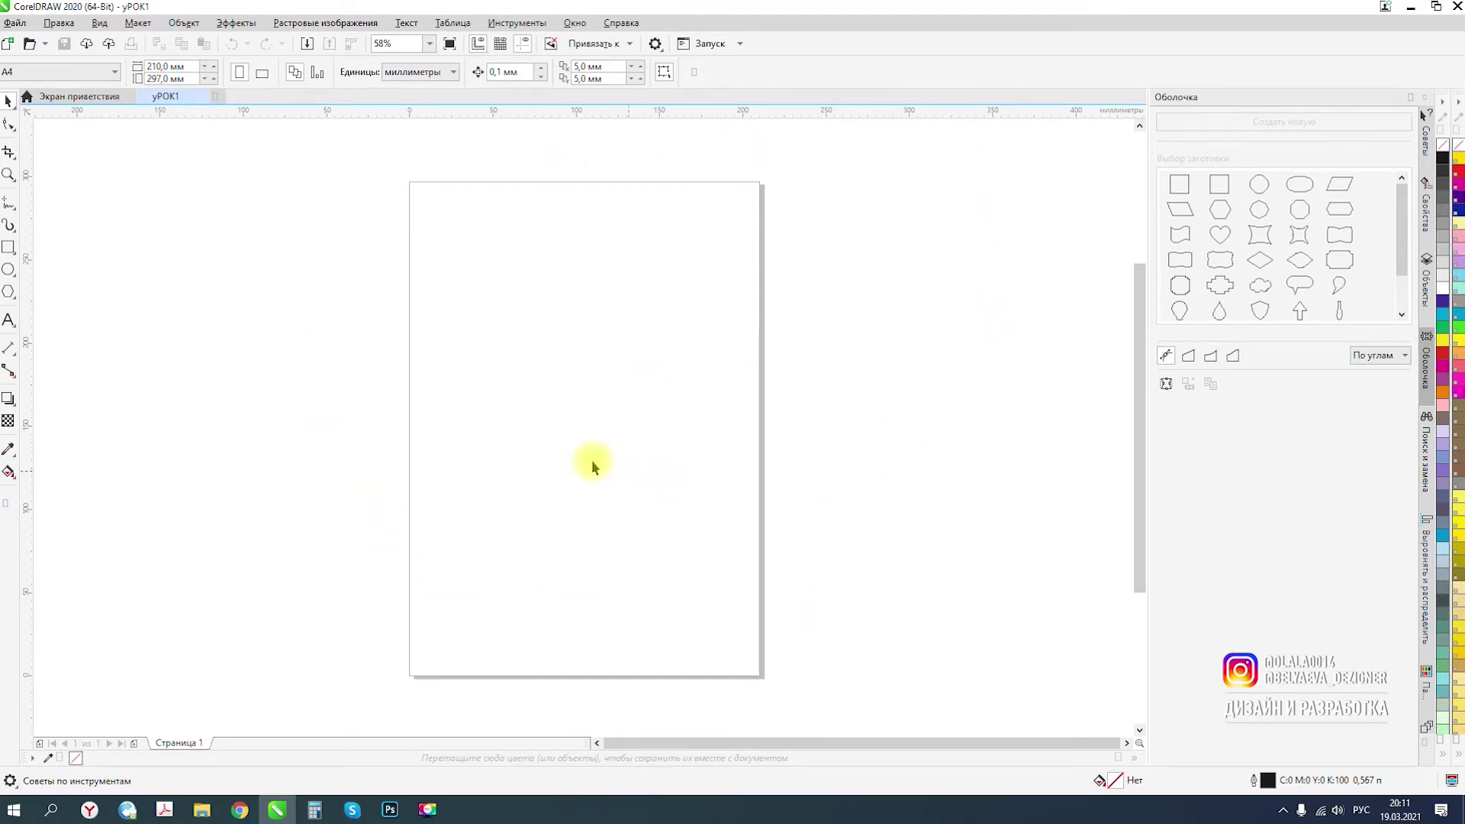
# Change the page size to A5, and set it back to A4.
pyautogui.click(21, 77)
pyautogui.click(64, 77)
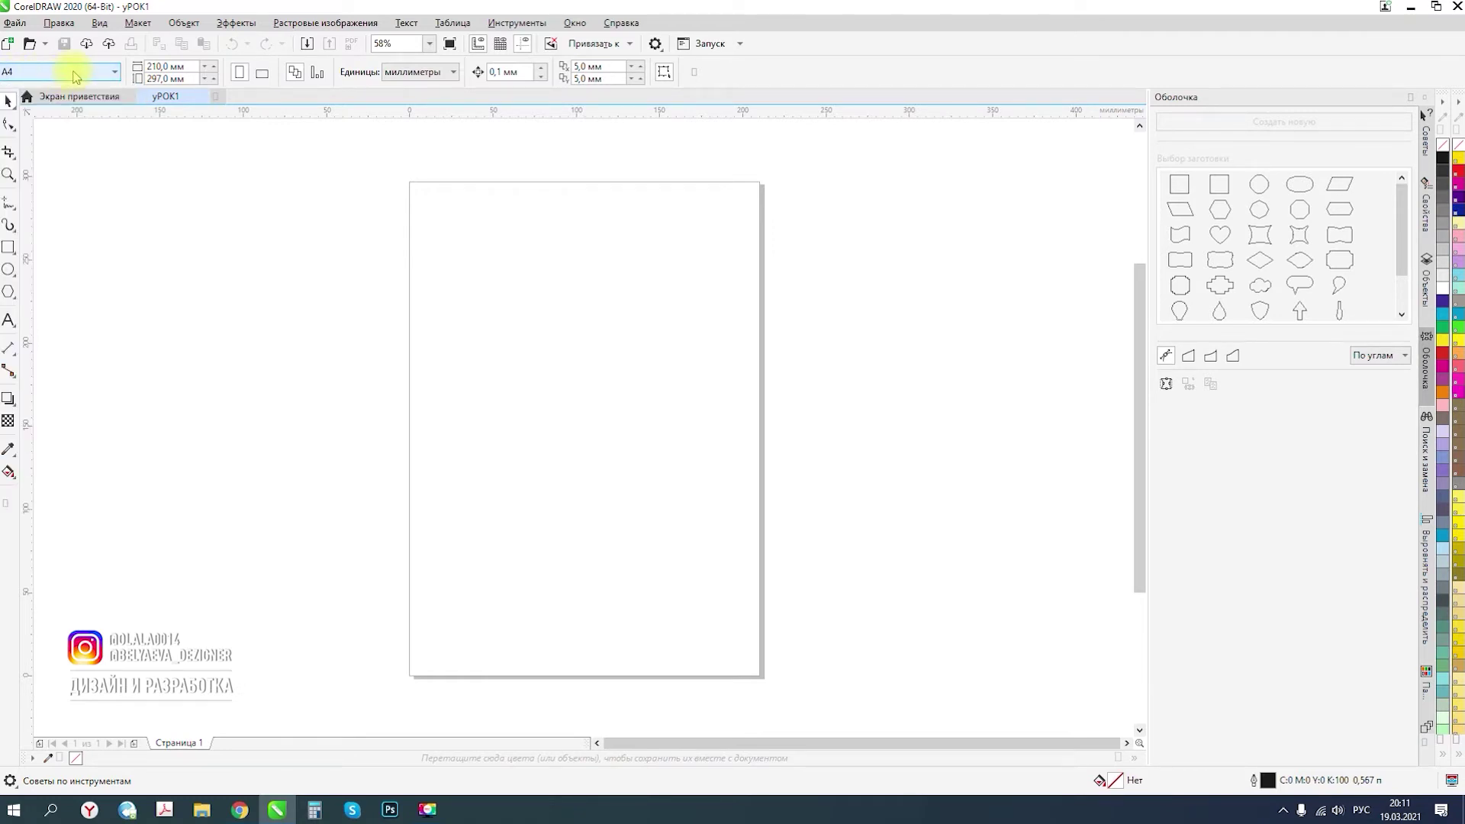
pyautogui.click(75, 76)
pyautogui.click(39, 123)
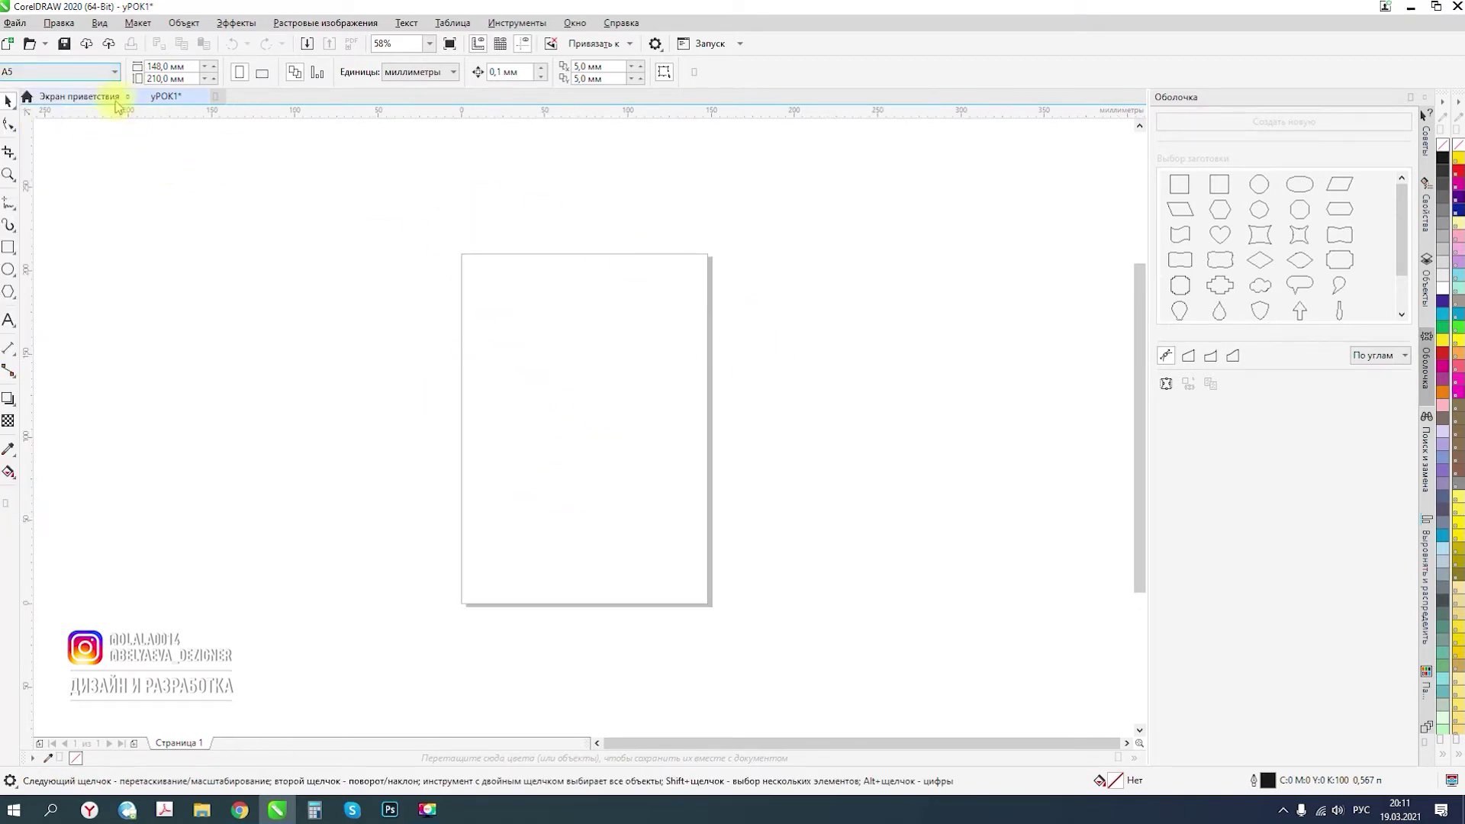
pyautogui.click(76, 77)
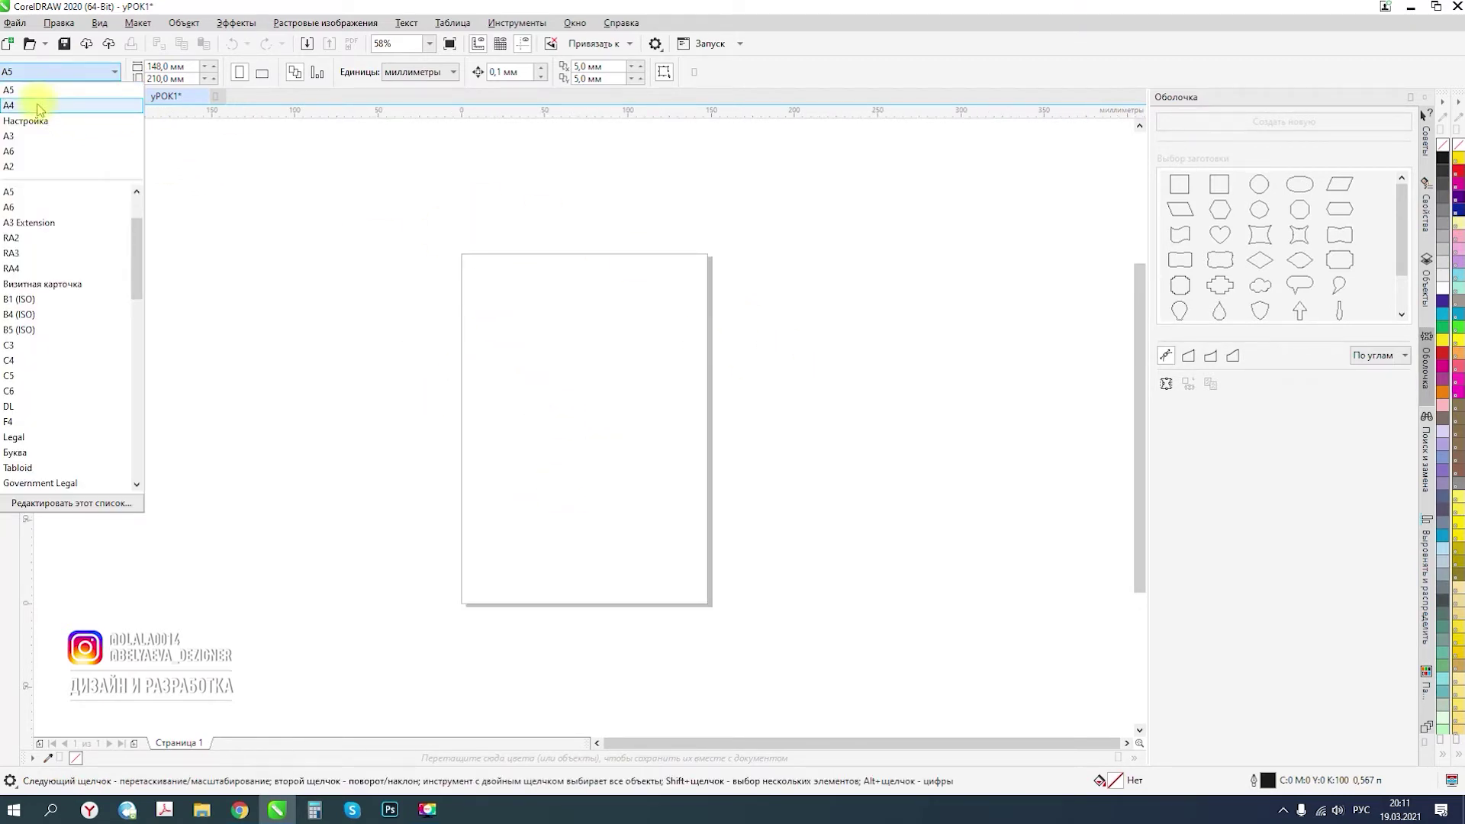
pyautogui.click(37, 104)
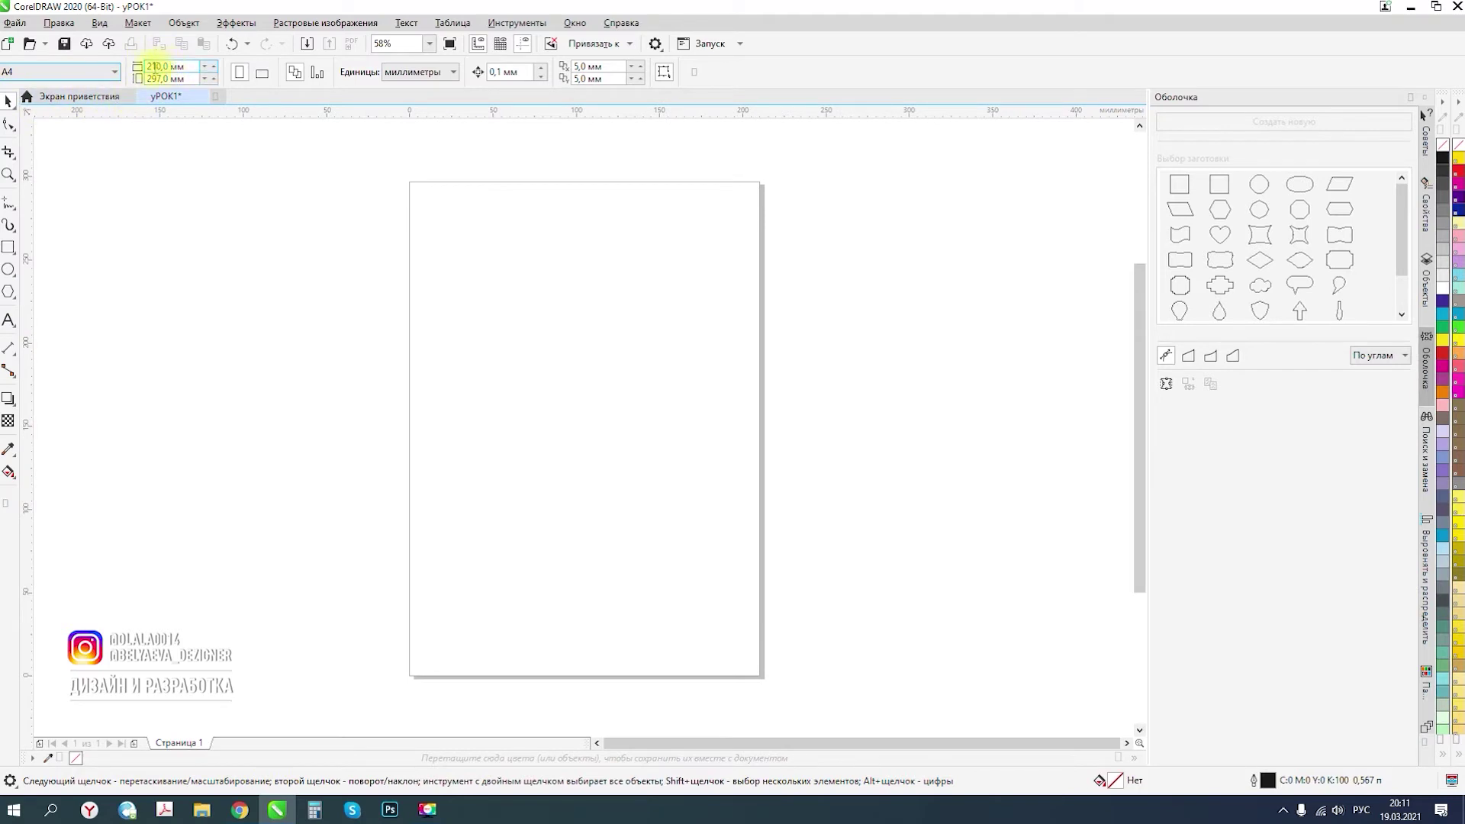
# Switch the page orientation between landscape and portrait, ending on portrait.
pyautogui.click(192, 67)
pyautogui.click(260, 74)
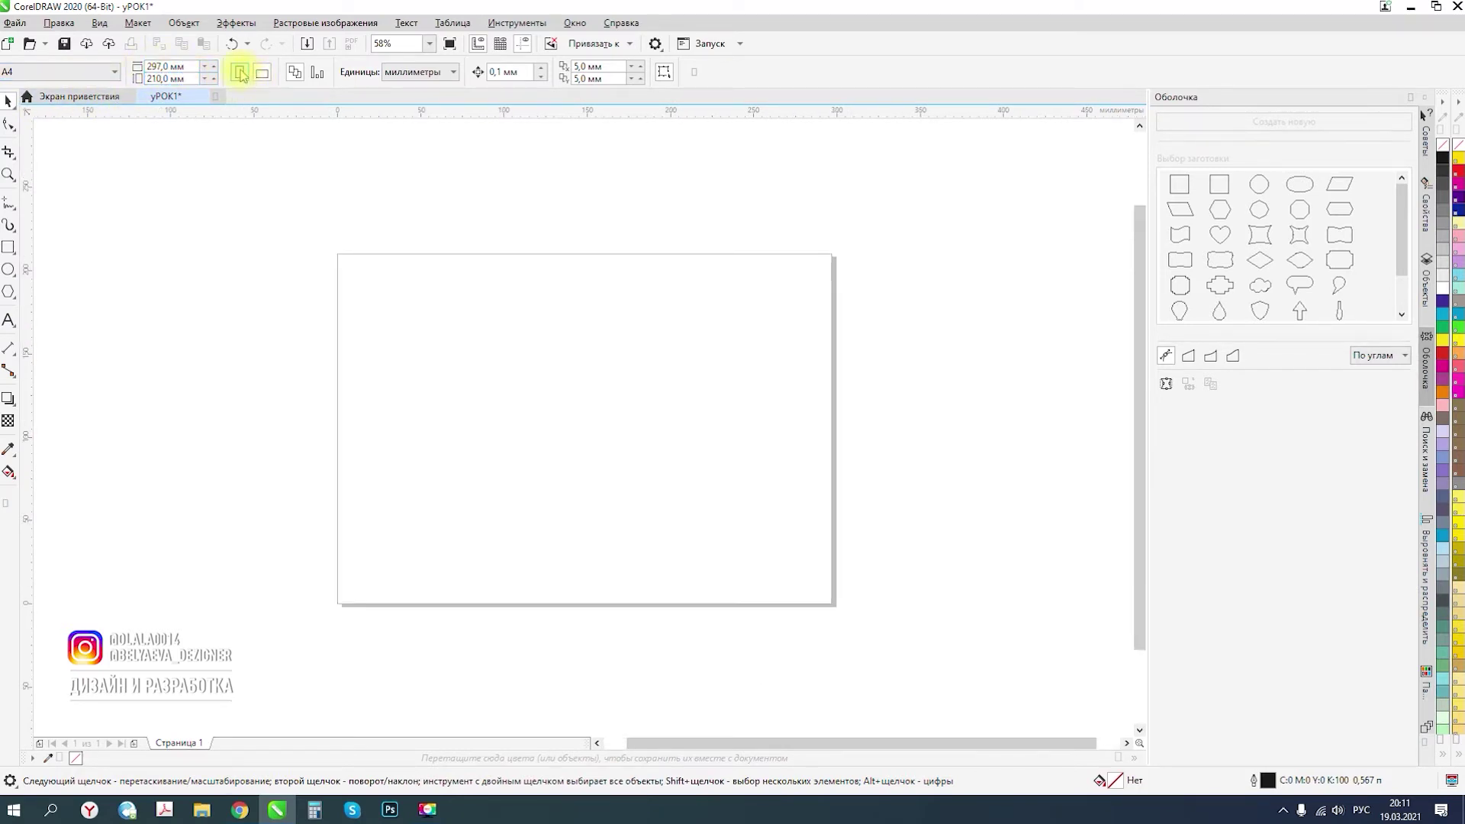
pyautogui.click(241, 74)
pyautogui.click(261, 75)
pyautogui.click(239, 74)
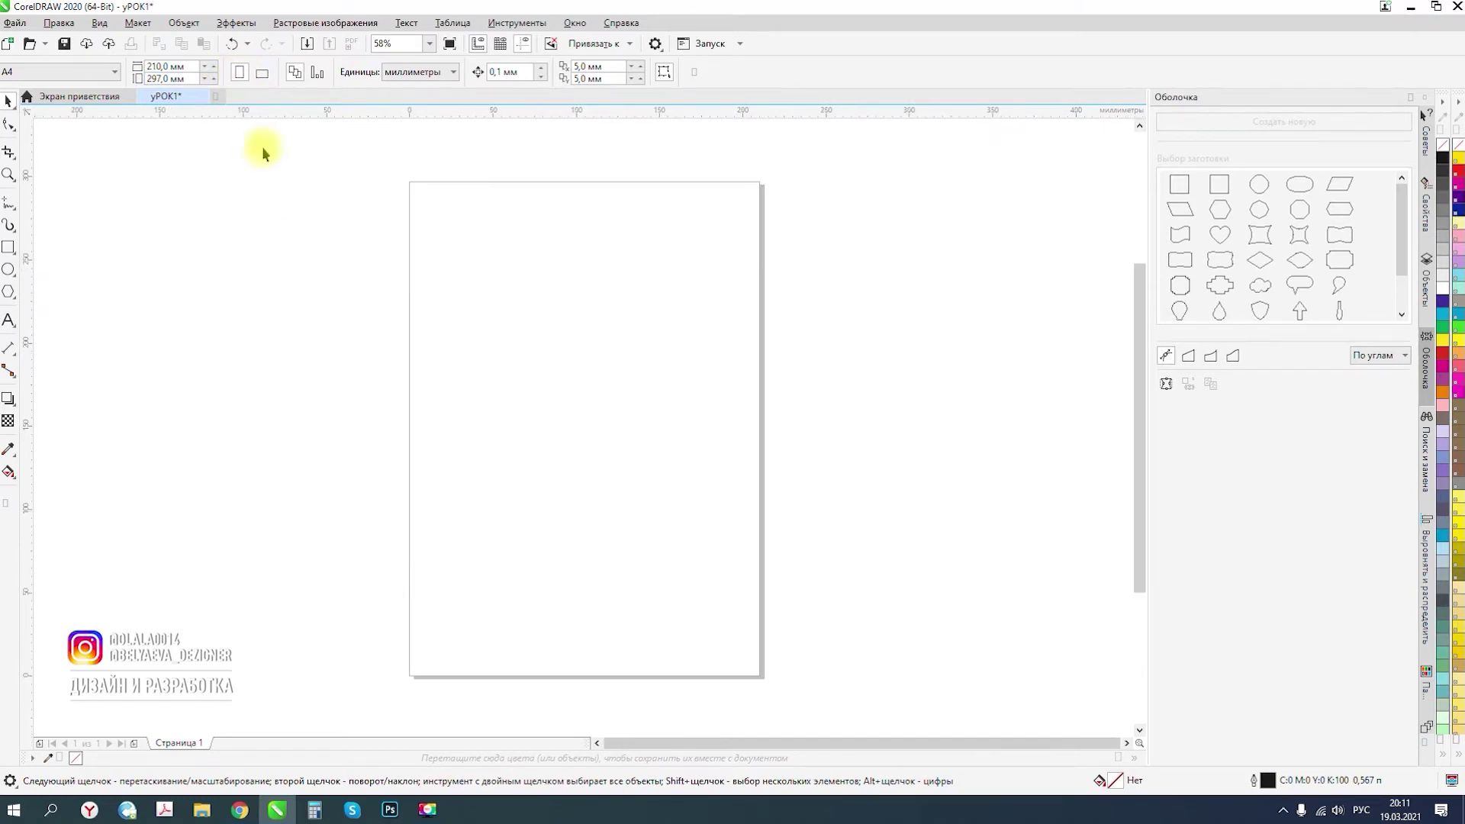
# Add a second page to the document and delete it again.
pyautogui.click(134, 744)
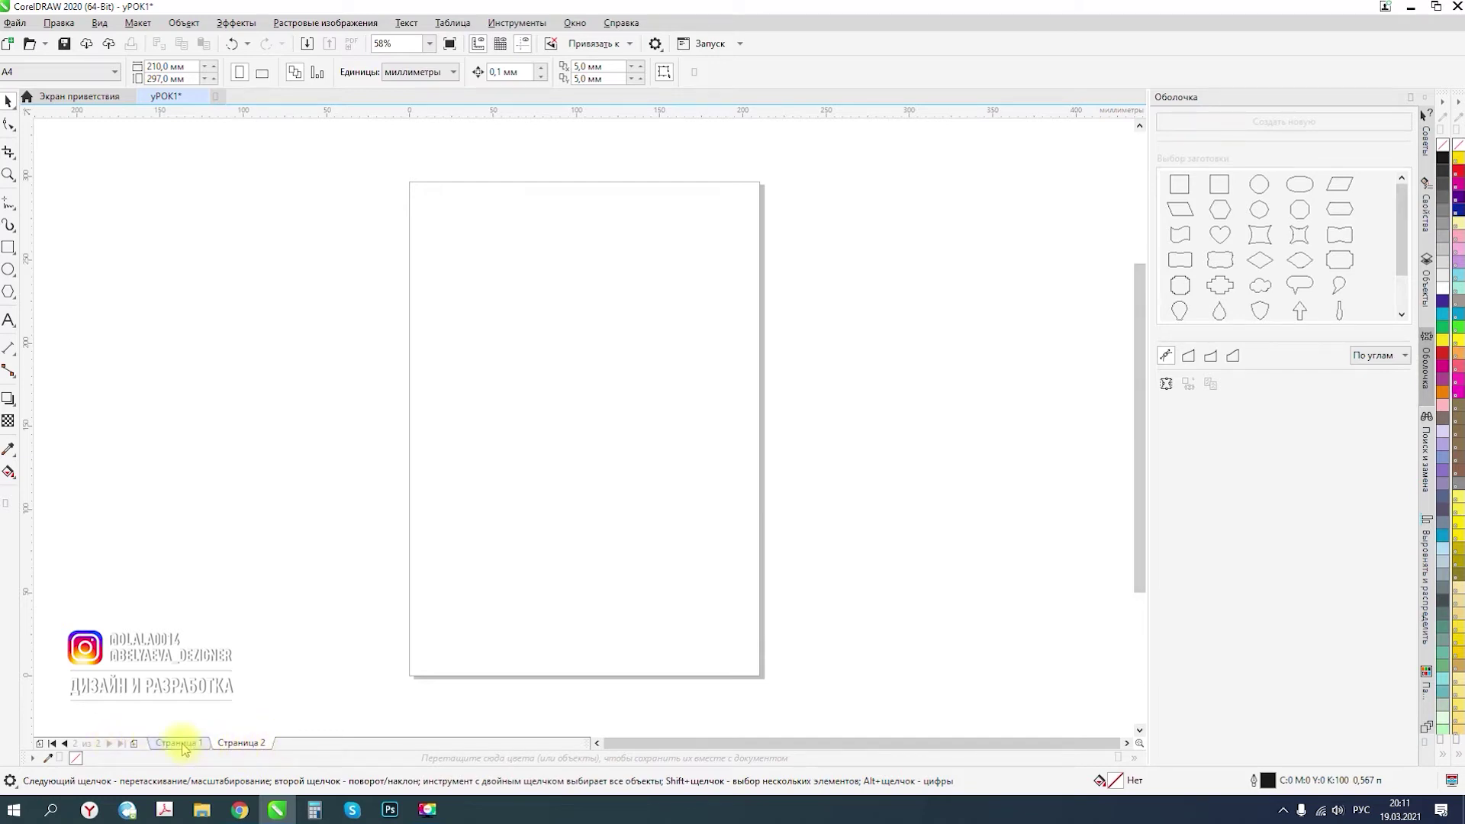
pyautogui.rightClick(246, 744)
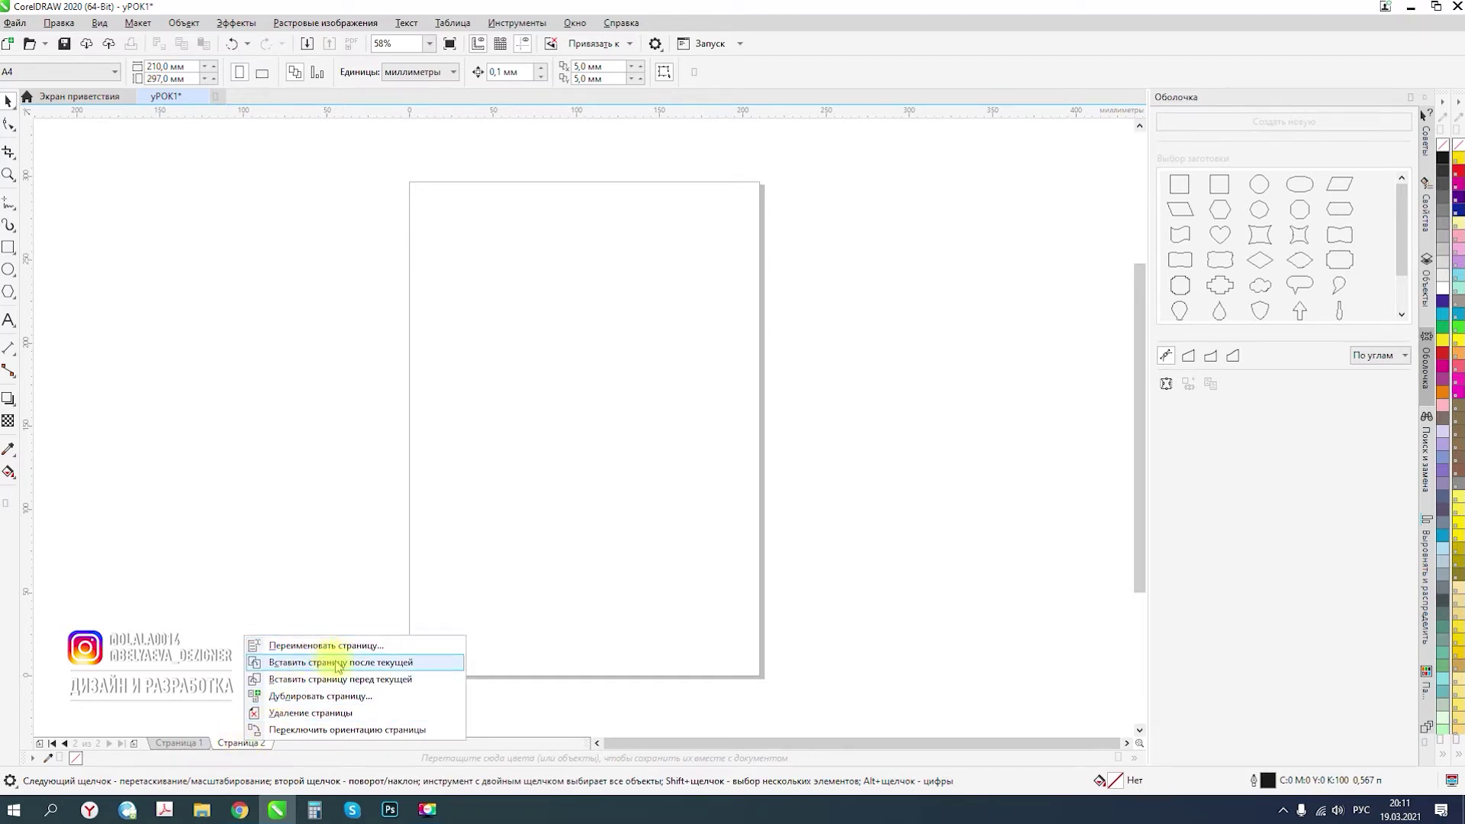
pyautogui.click(312, 715)
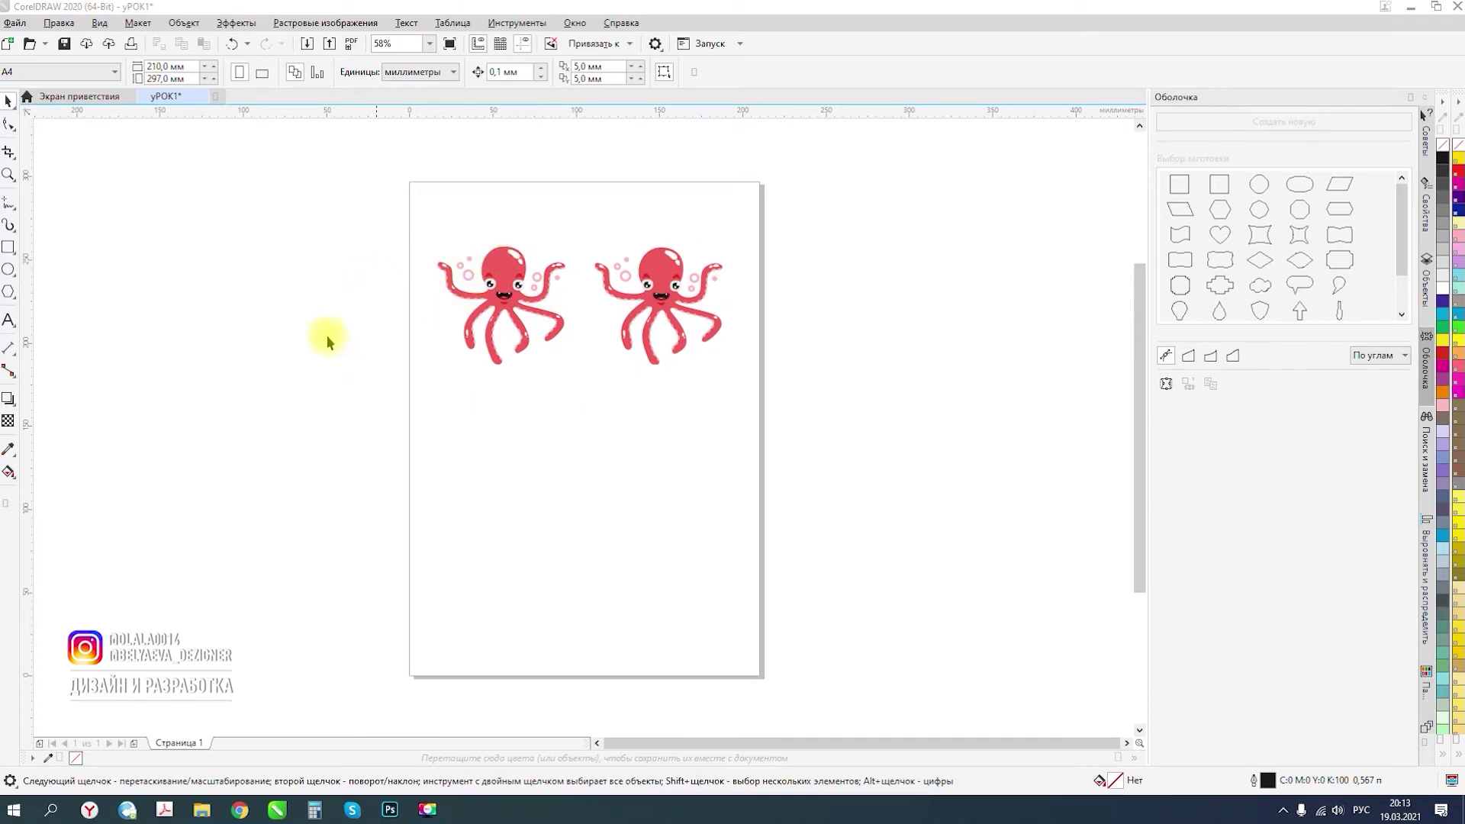
# Examine the edges of the left octopus's face and tentacles at high magnification.
pyautogui.scroll(5, 516, 278)
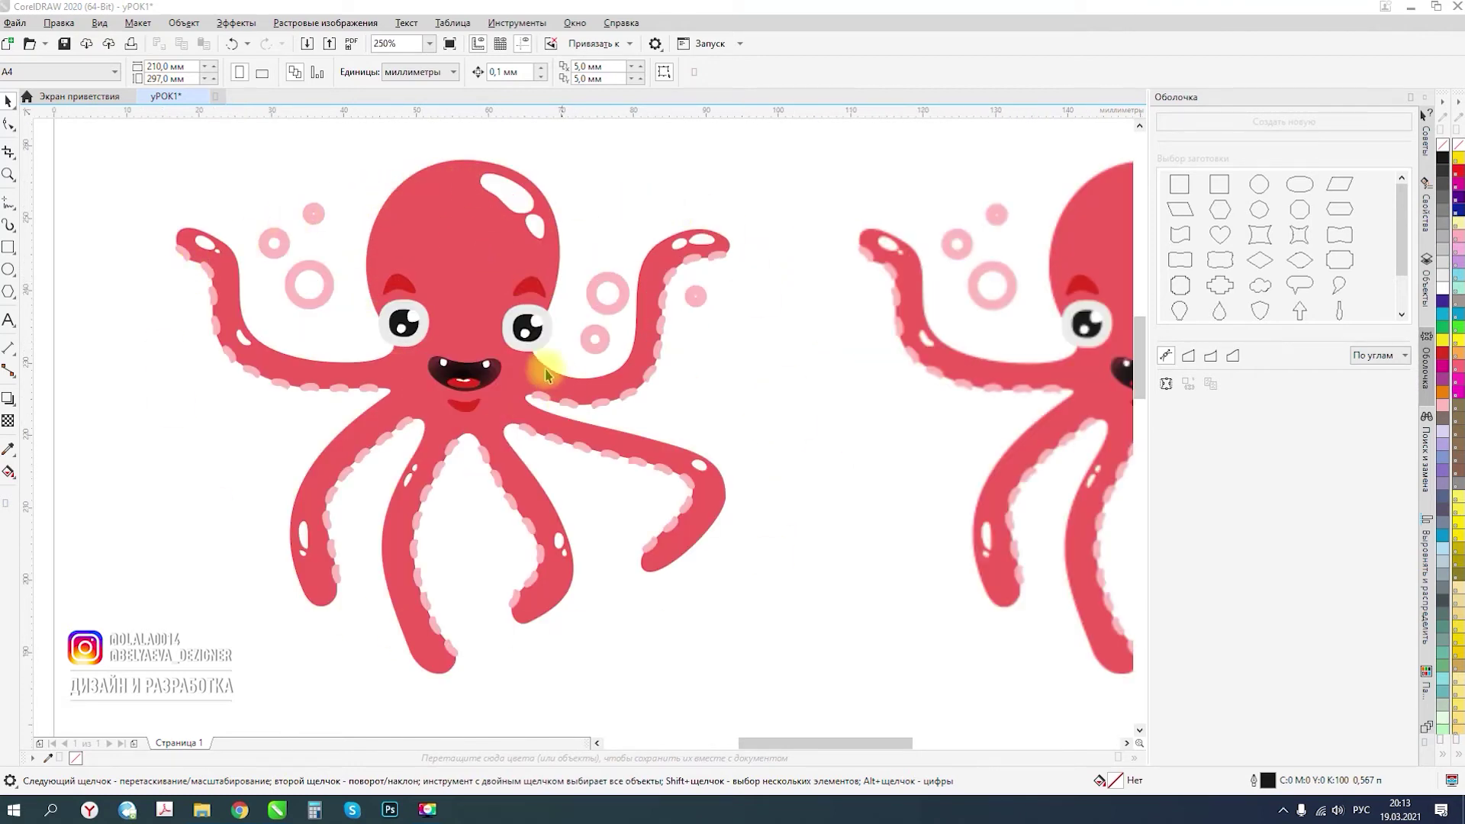
pyautogui.scroll(5, 496, 374)
pyautogui.scroll(-5, 610, 374)
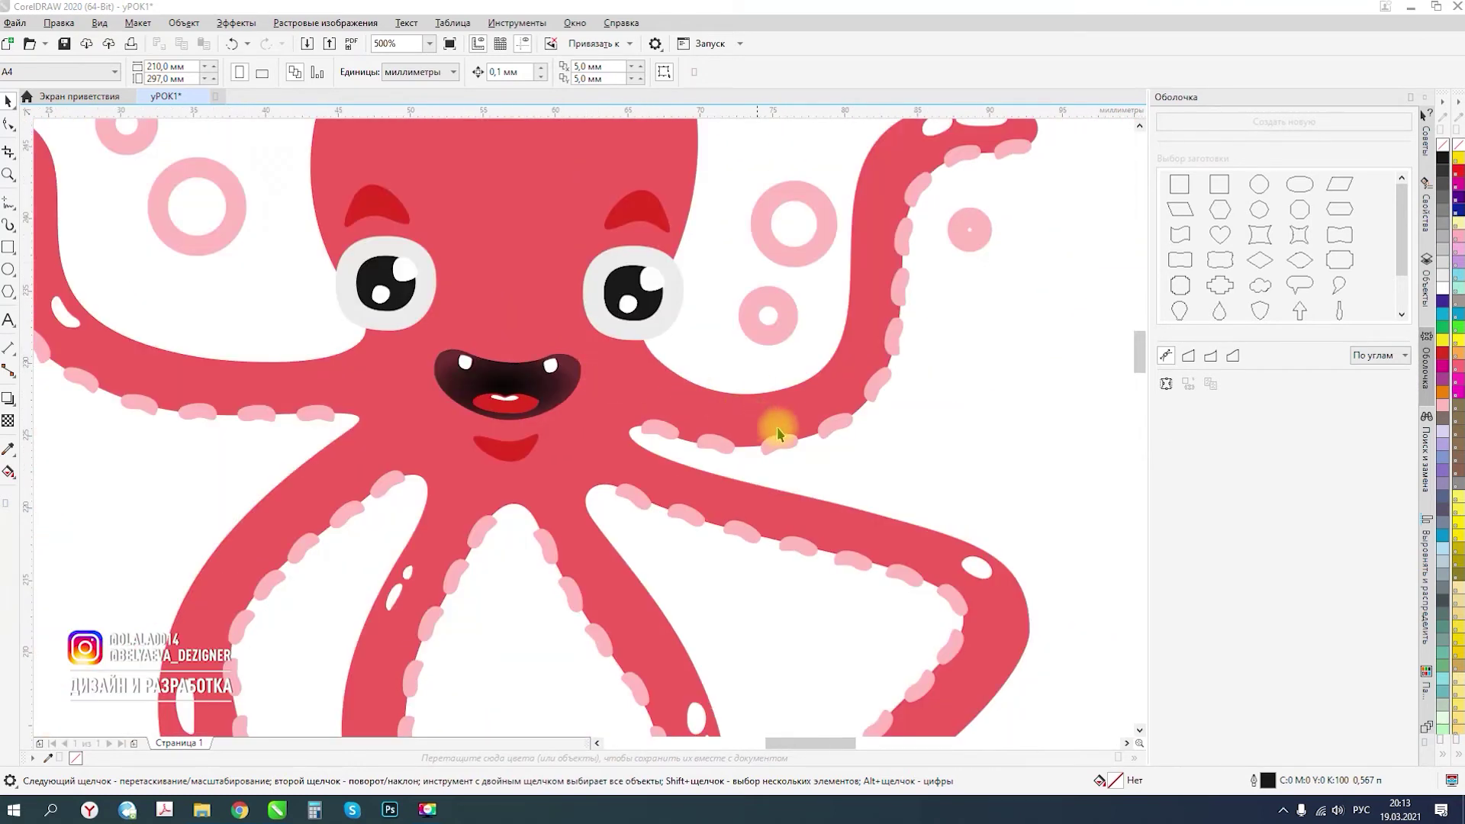
pyautogui.scroll(8, 786, 425)
pyautogui.scroll(-14, 813, 431)
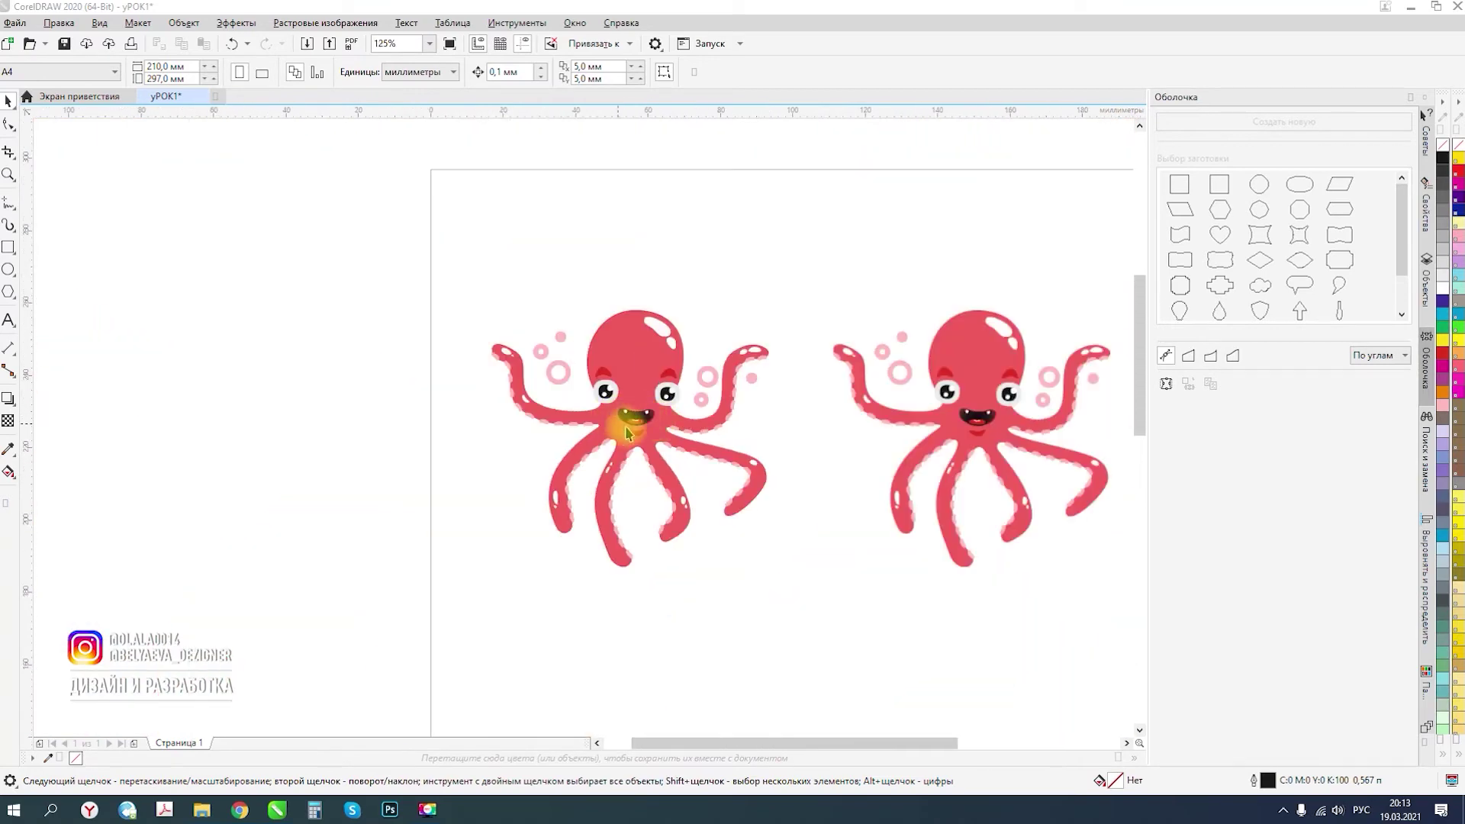
pyautogui.scroll(5, 788, 434)
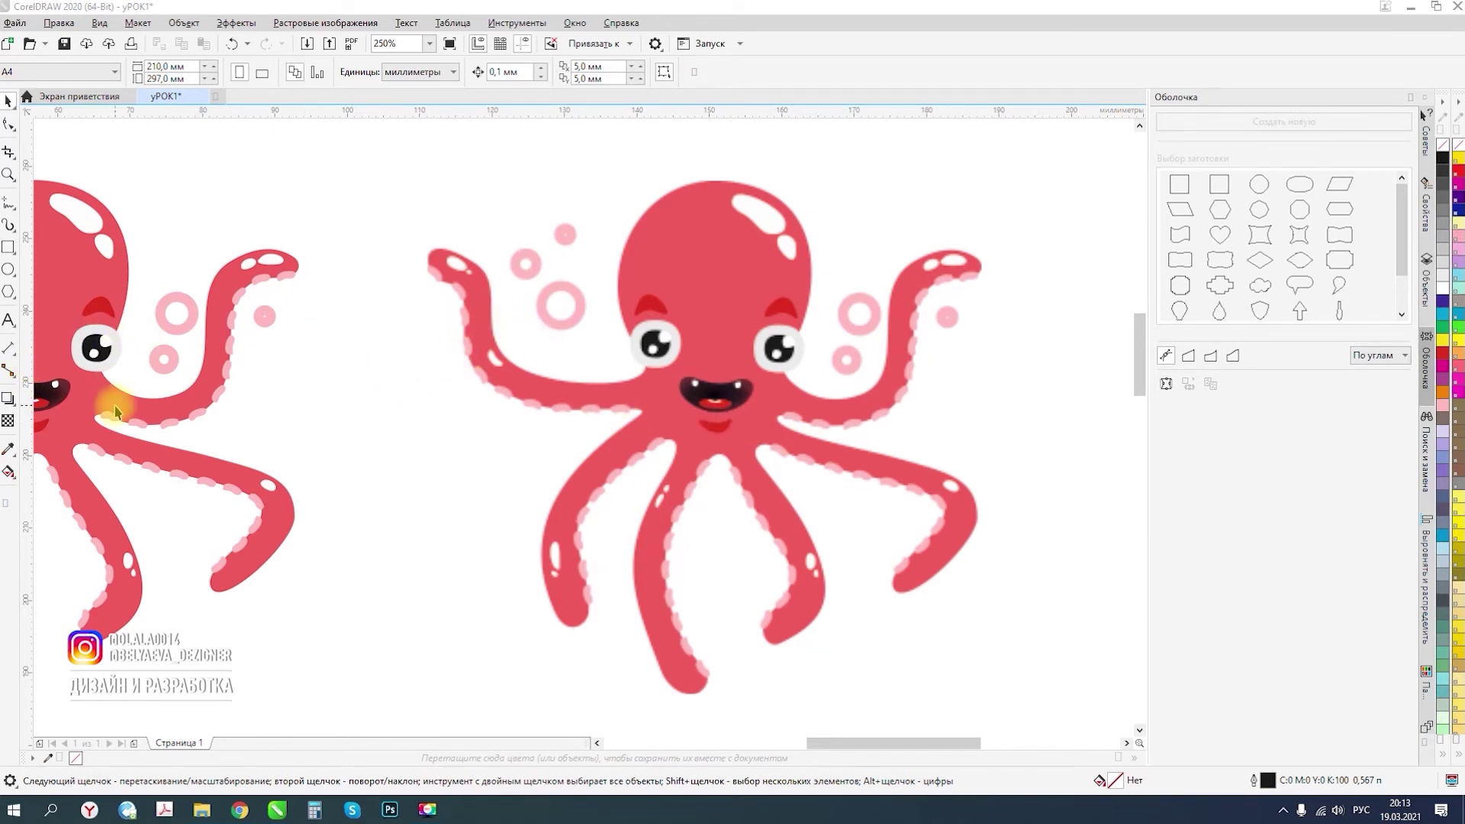
pyautogui.scroll(3, 116, 412)
pyautogui.scroll(4, 229, 381)
pyautogui.scroll(3, 428, 420)
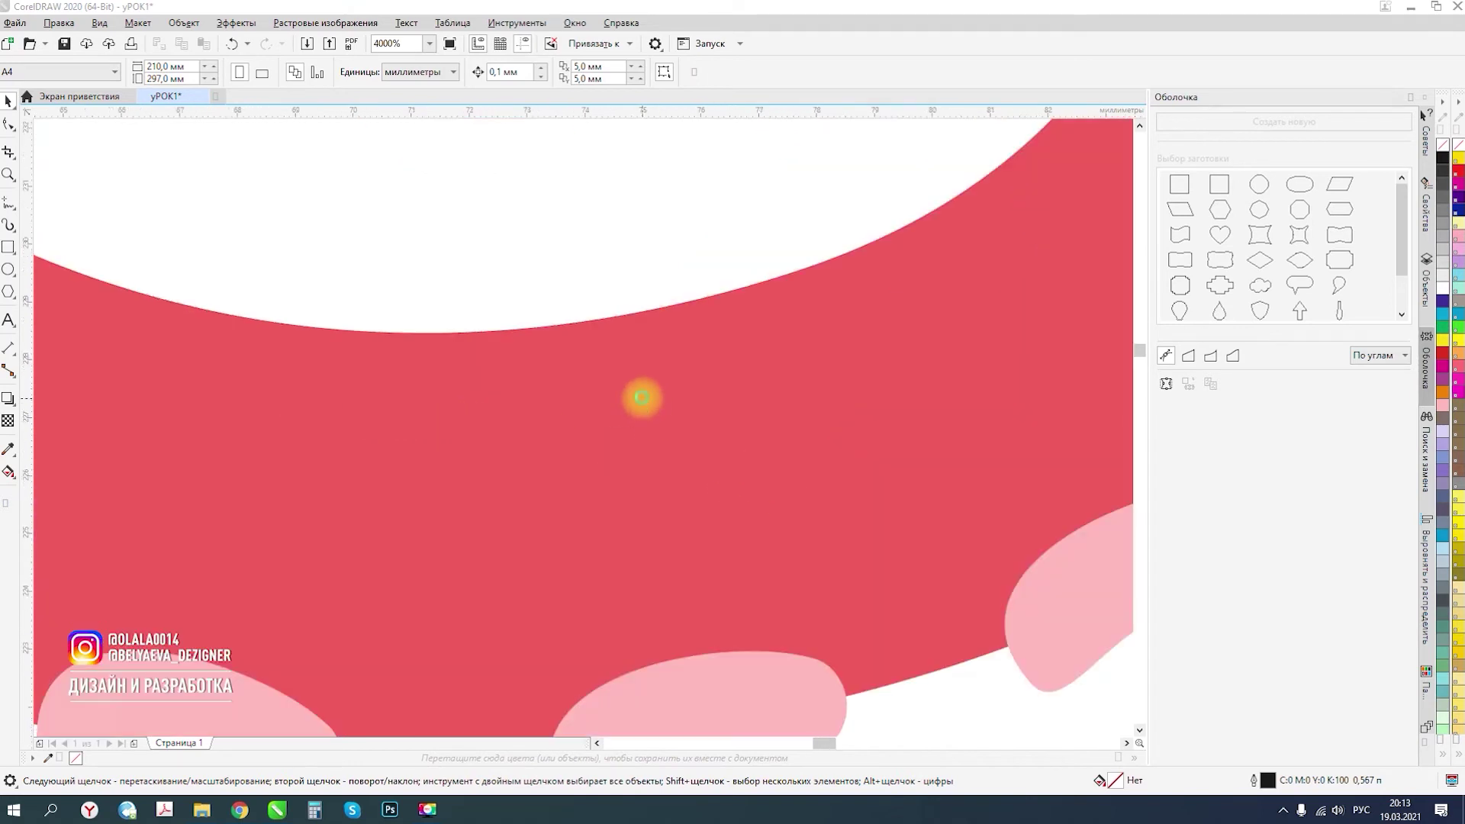
pyautogui.scroll(-2, 732, 580)
pyautogui.scroll(7, 703, 540)
pyautogui.scroll(7, 687, 461)
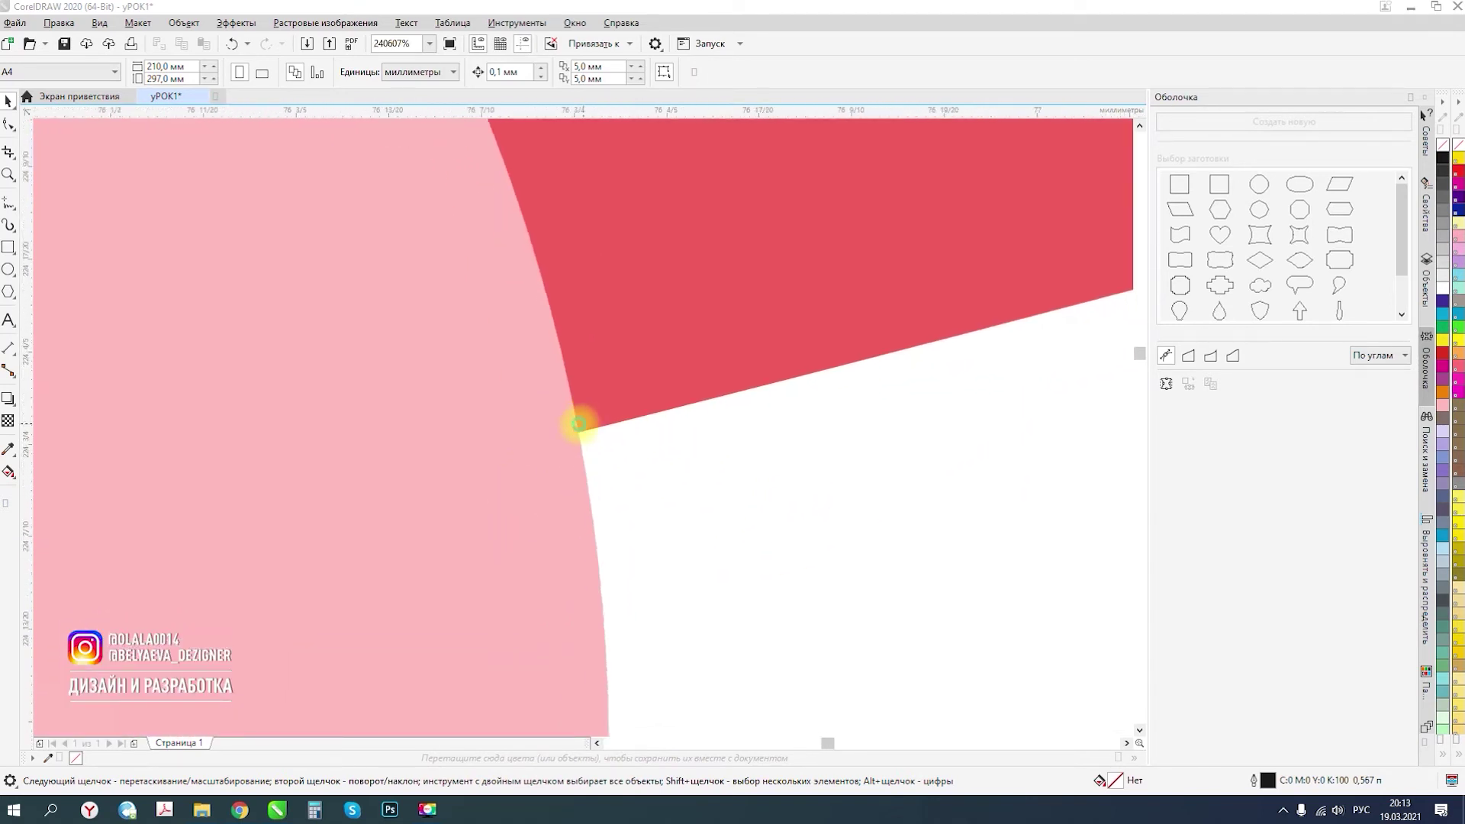
pyautogui.scroll(-20, 578, 428)
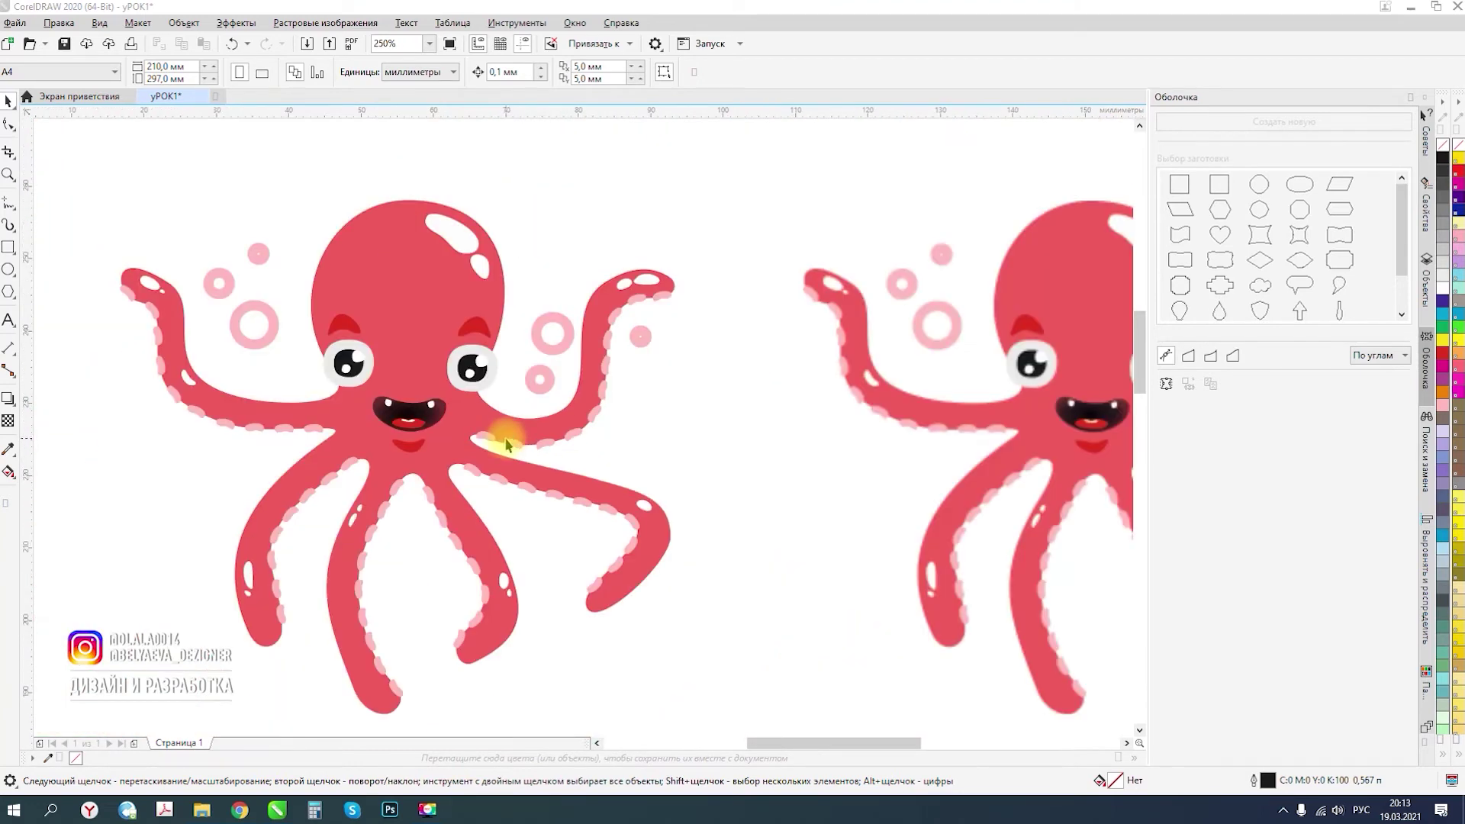
pyautogui.scroll(8, 271, 382)
pyautogui.scroll(-8, 393, 320)
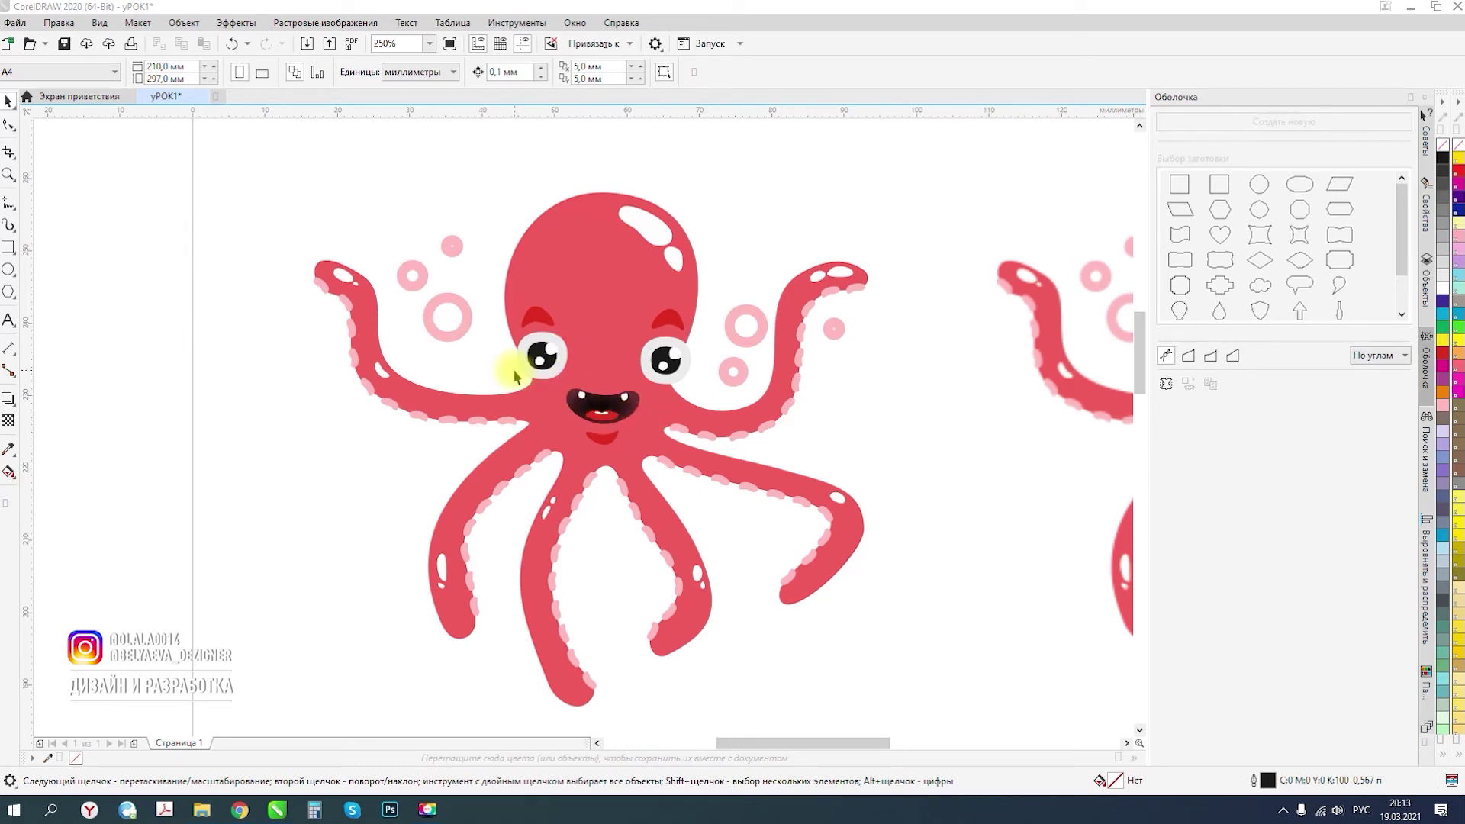
# Examine the edges of the right octopus's mouth and tentacles up close for comparison with the left one.
pyautogui.scroll(-5, 763, 412)
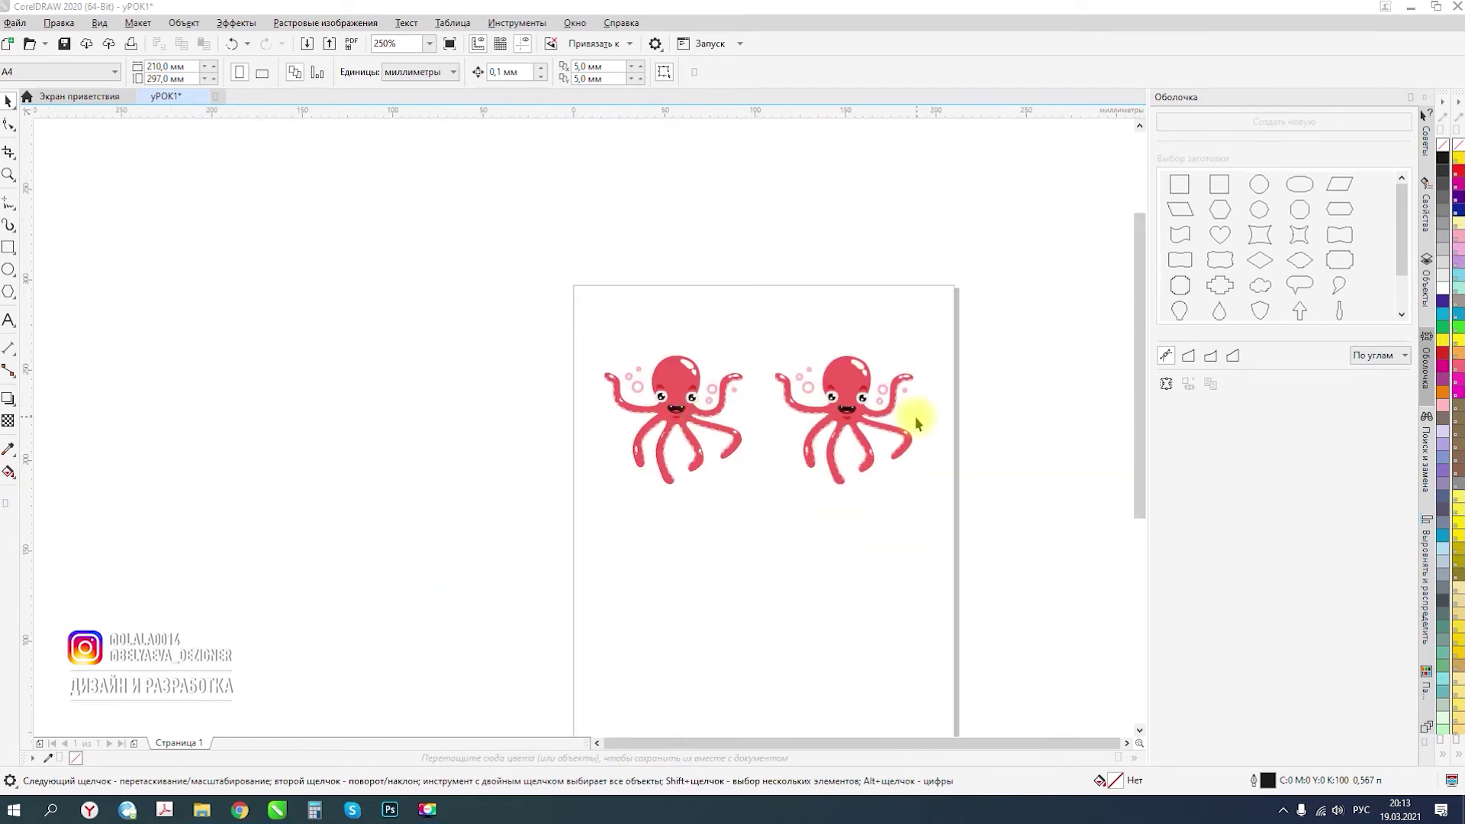
pyautogui.scroll(5, 912, 420)
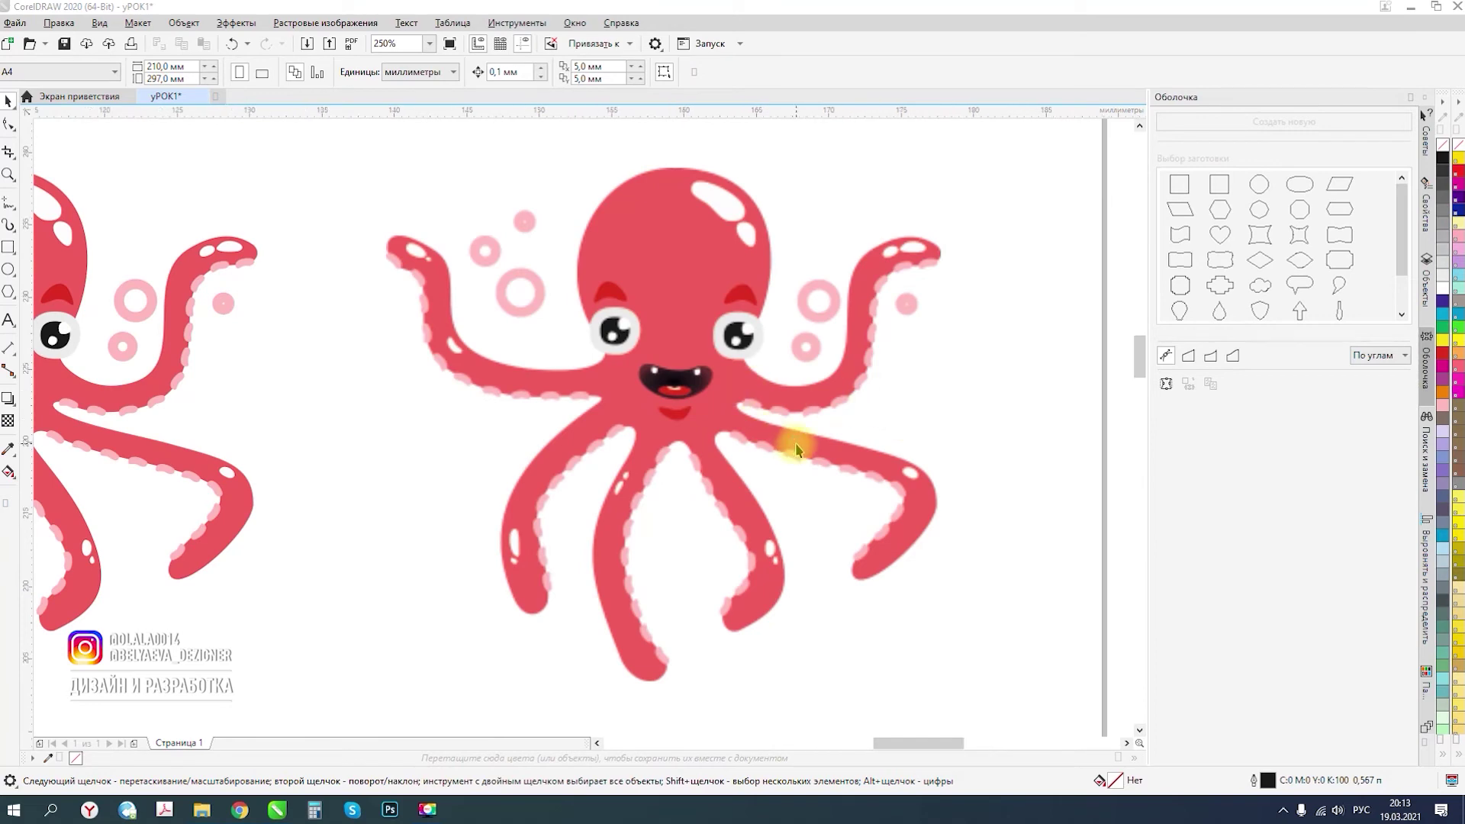
pyautogui.scroll(5, 795, 435)
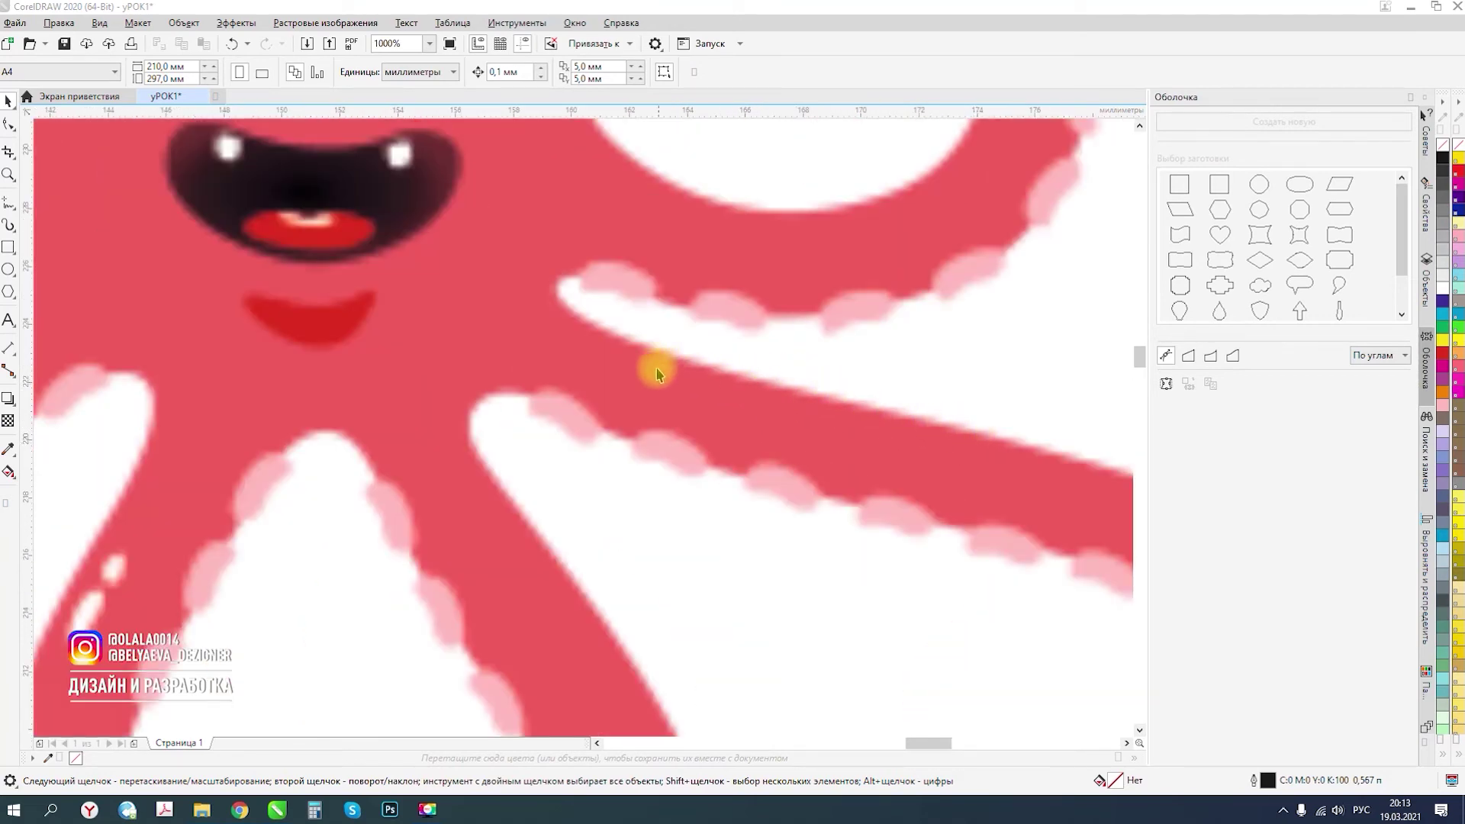
pyautogui.scroll(-5, 653, 368)
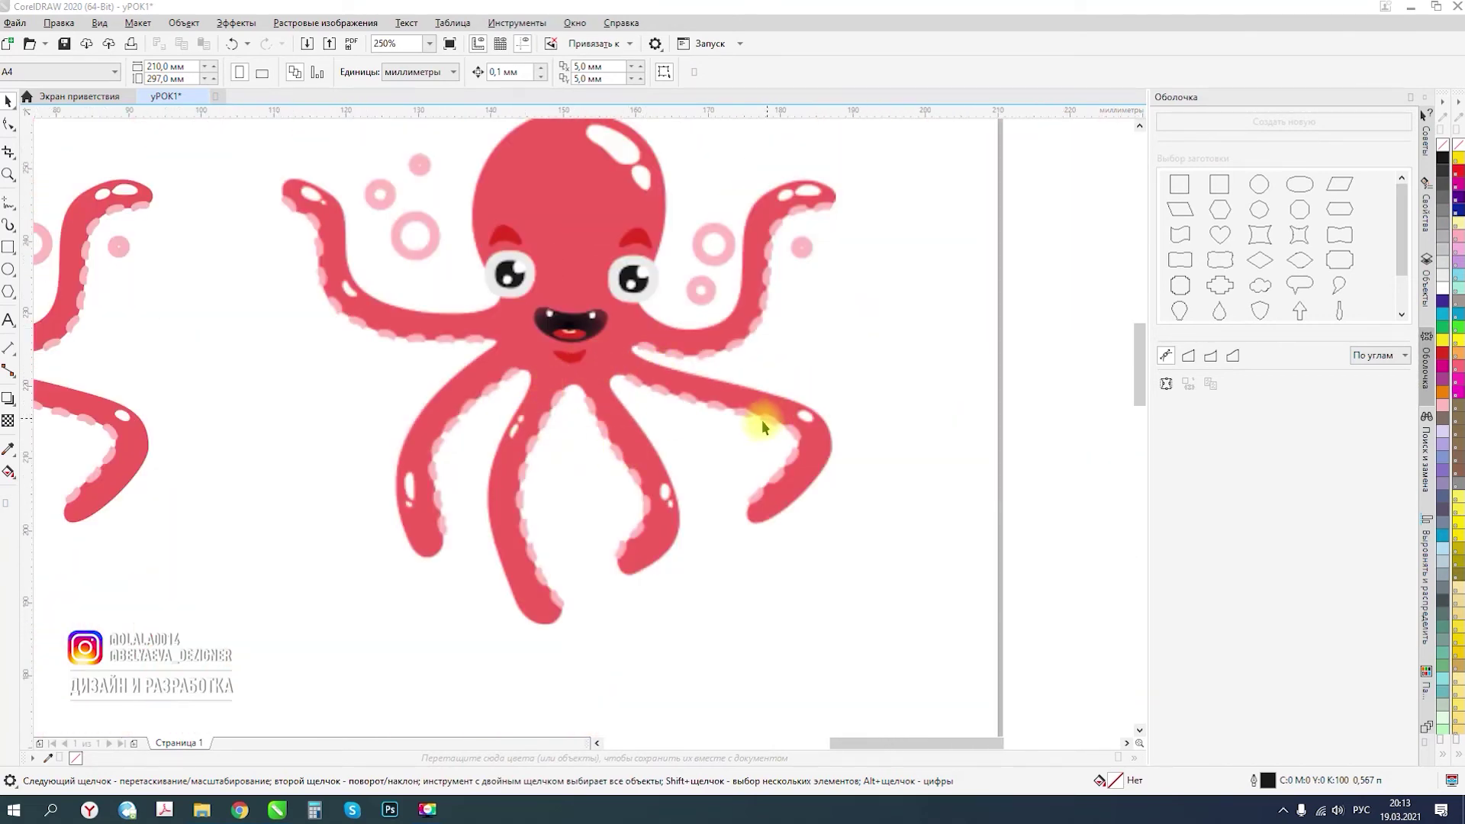
pyautogui.scroll(-3, 759, 419)
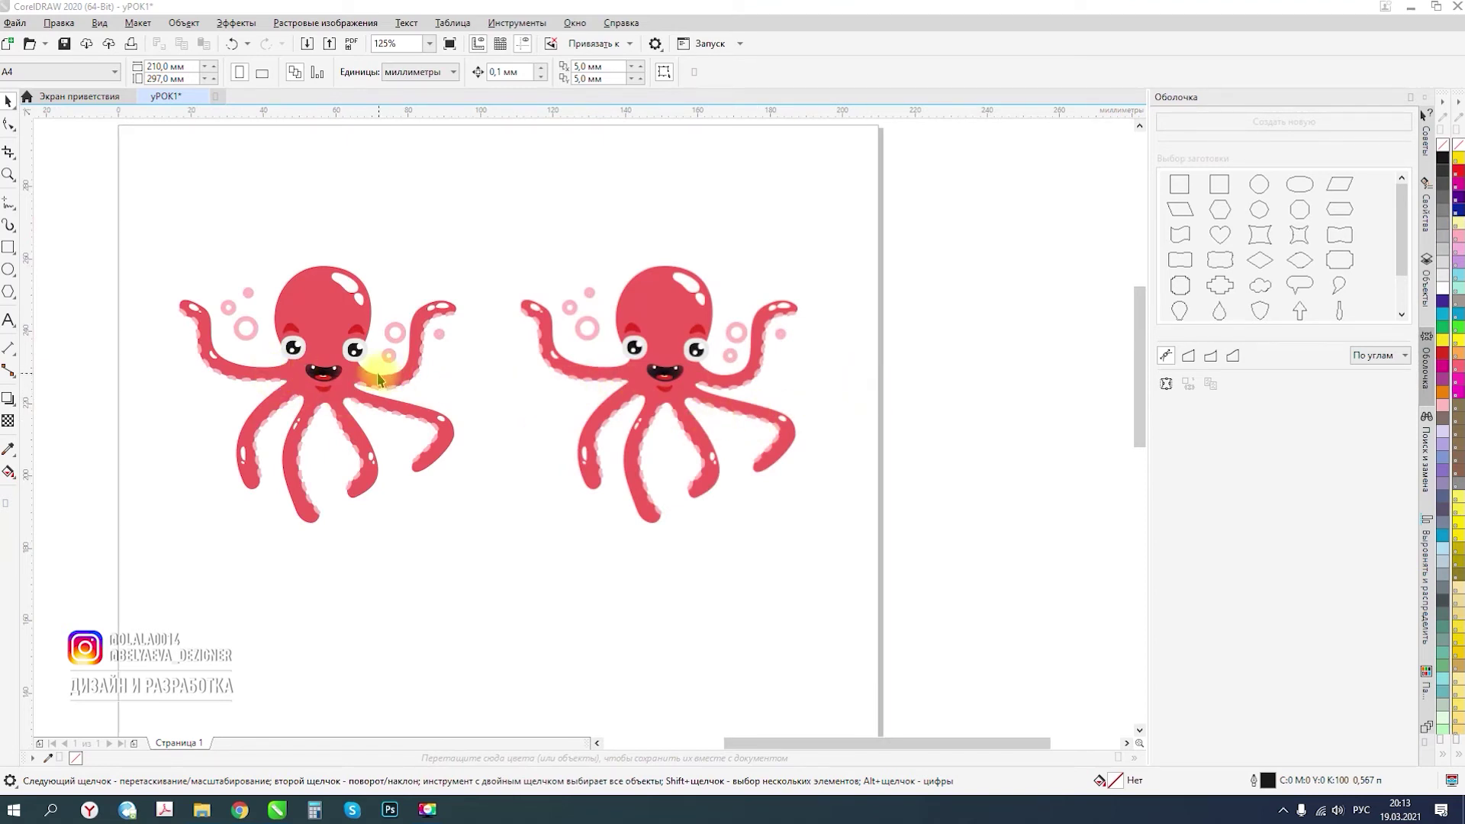
# Select the left octopus's red body with the Shape tool and examine the nodes along its tentacle outline up close.
pyautogui.scroll(8, 371, 370)
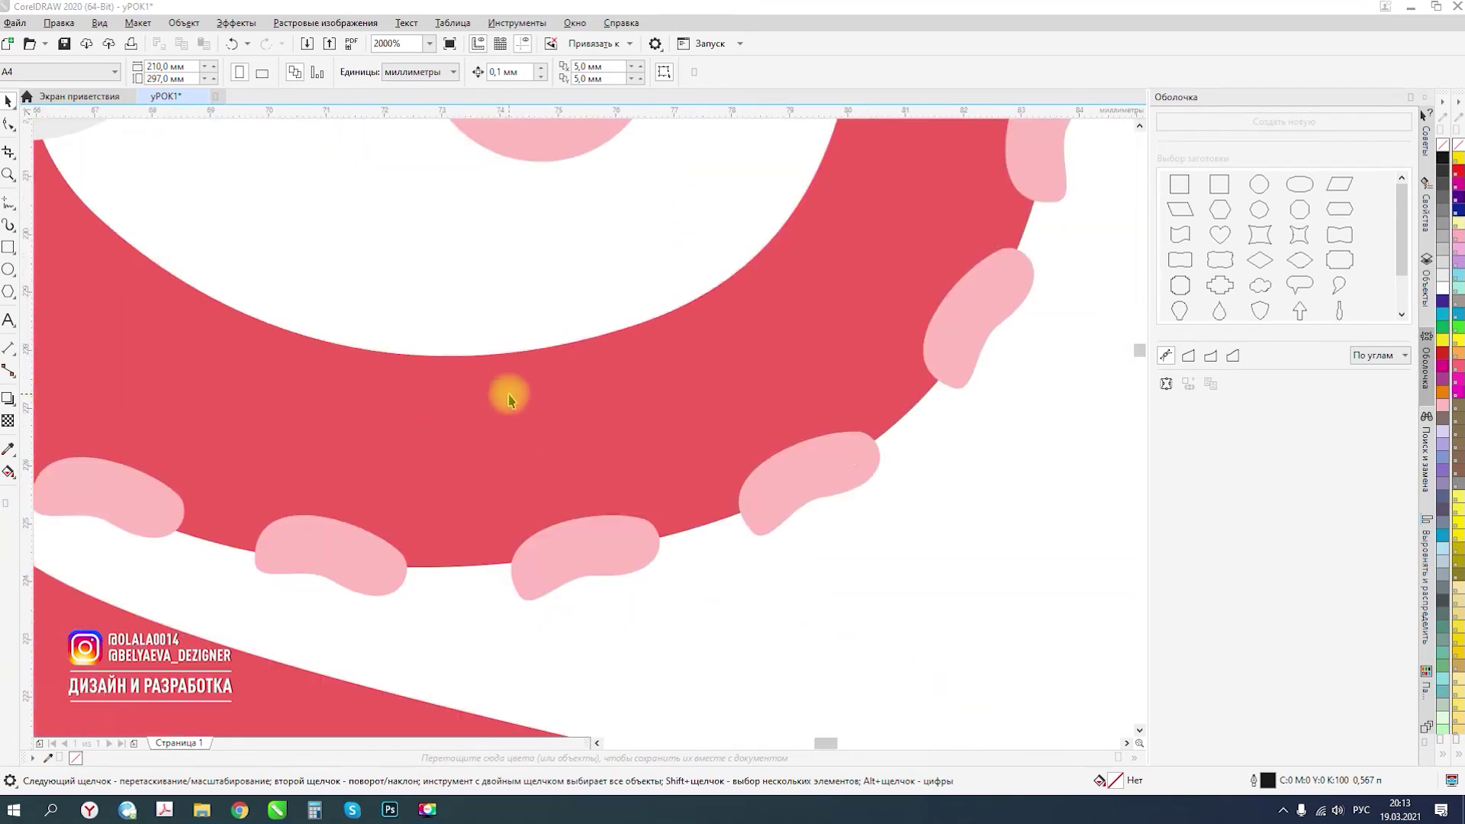
pyautogui.click(481, 367)
pyautogui.click(11, 126)
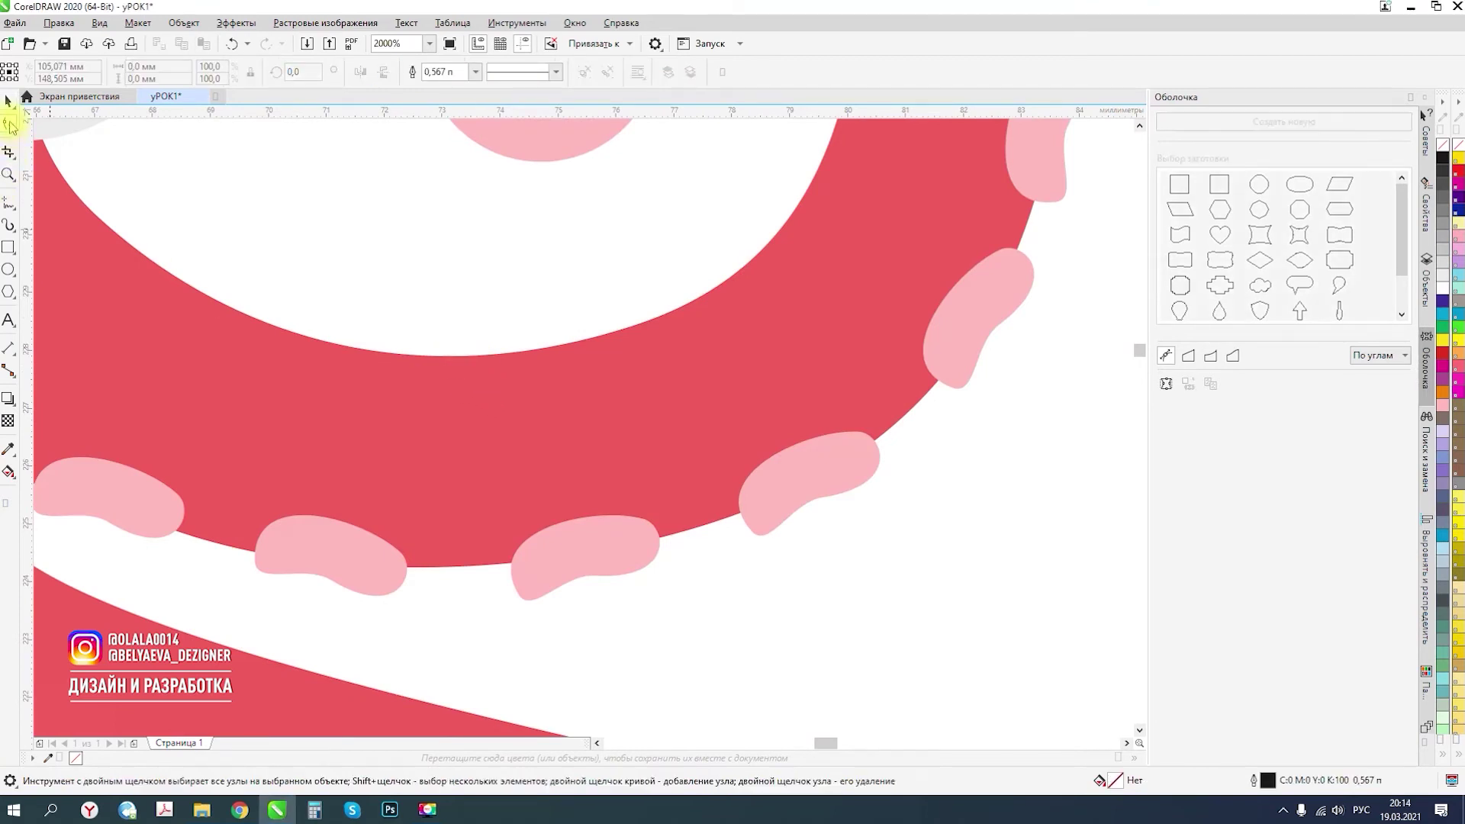
pyautogui.scroll(-4, 508, 340)
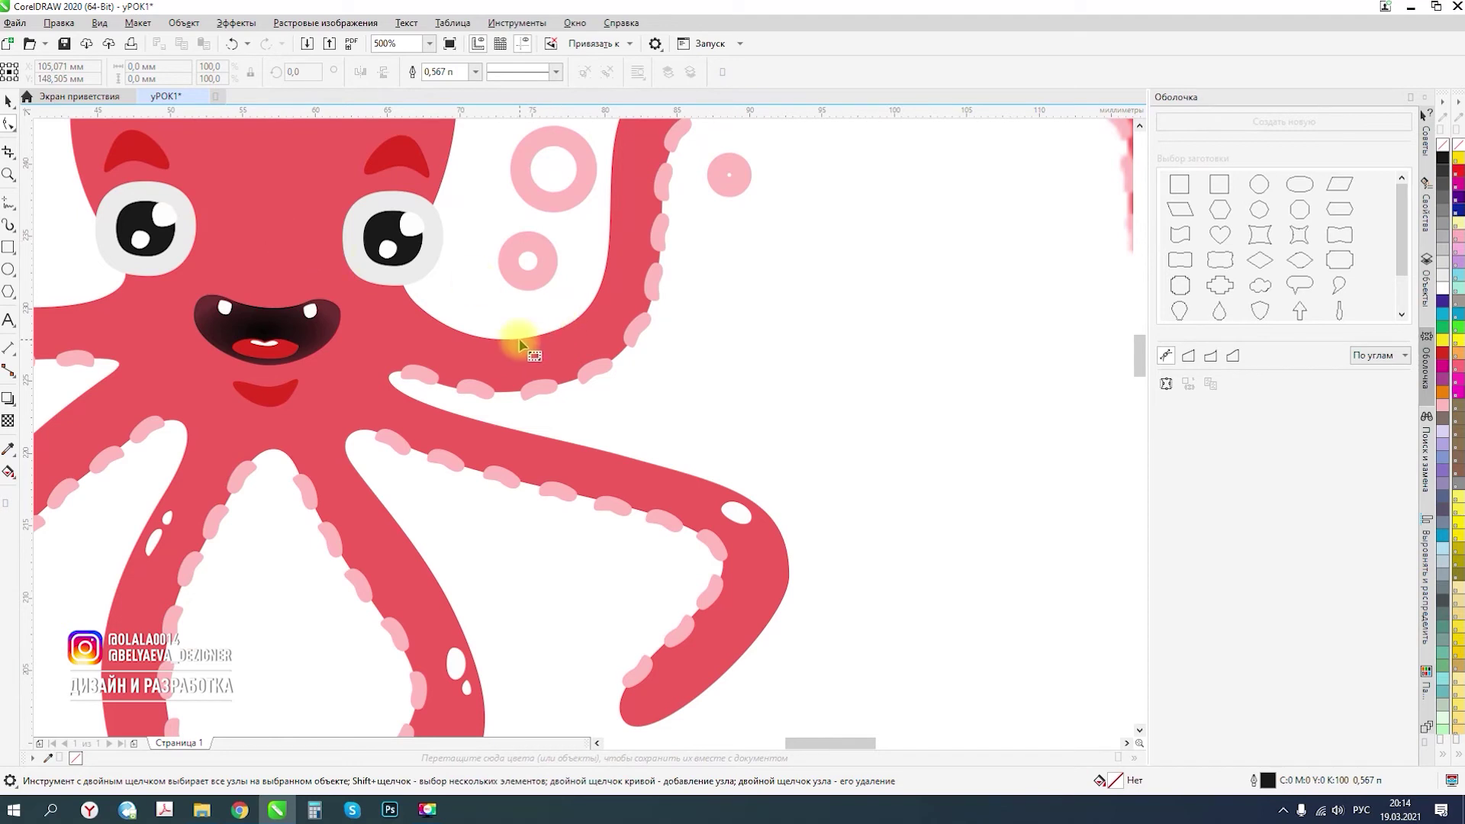
pyautogui.click(519, 345)
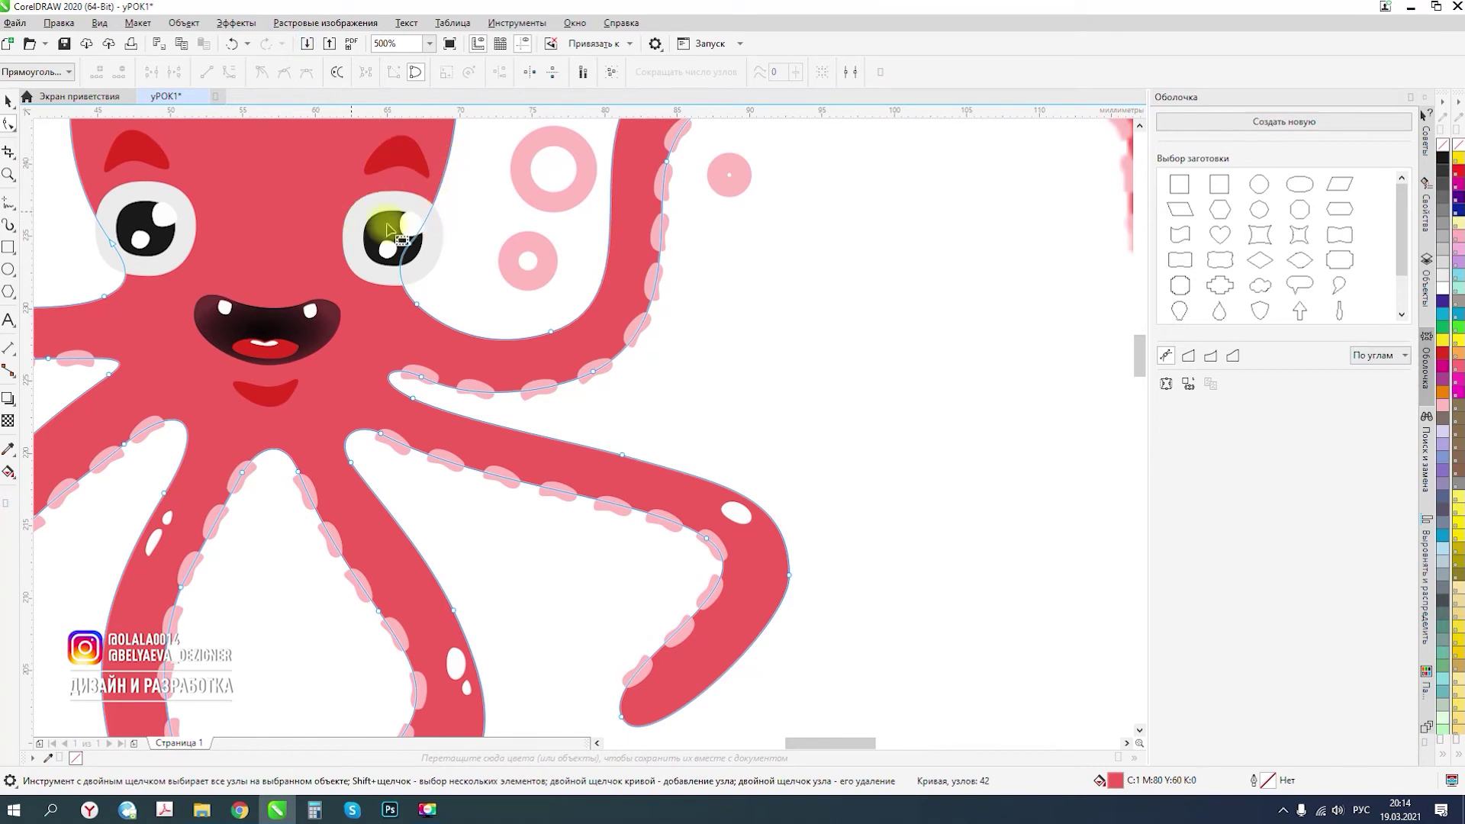
pyautogui.scroll(7, 504, 351)
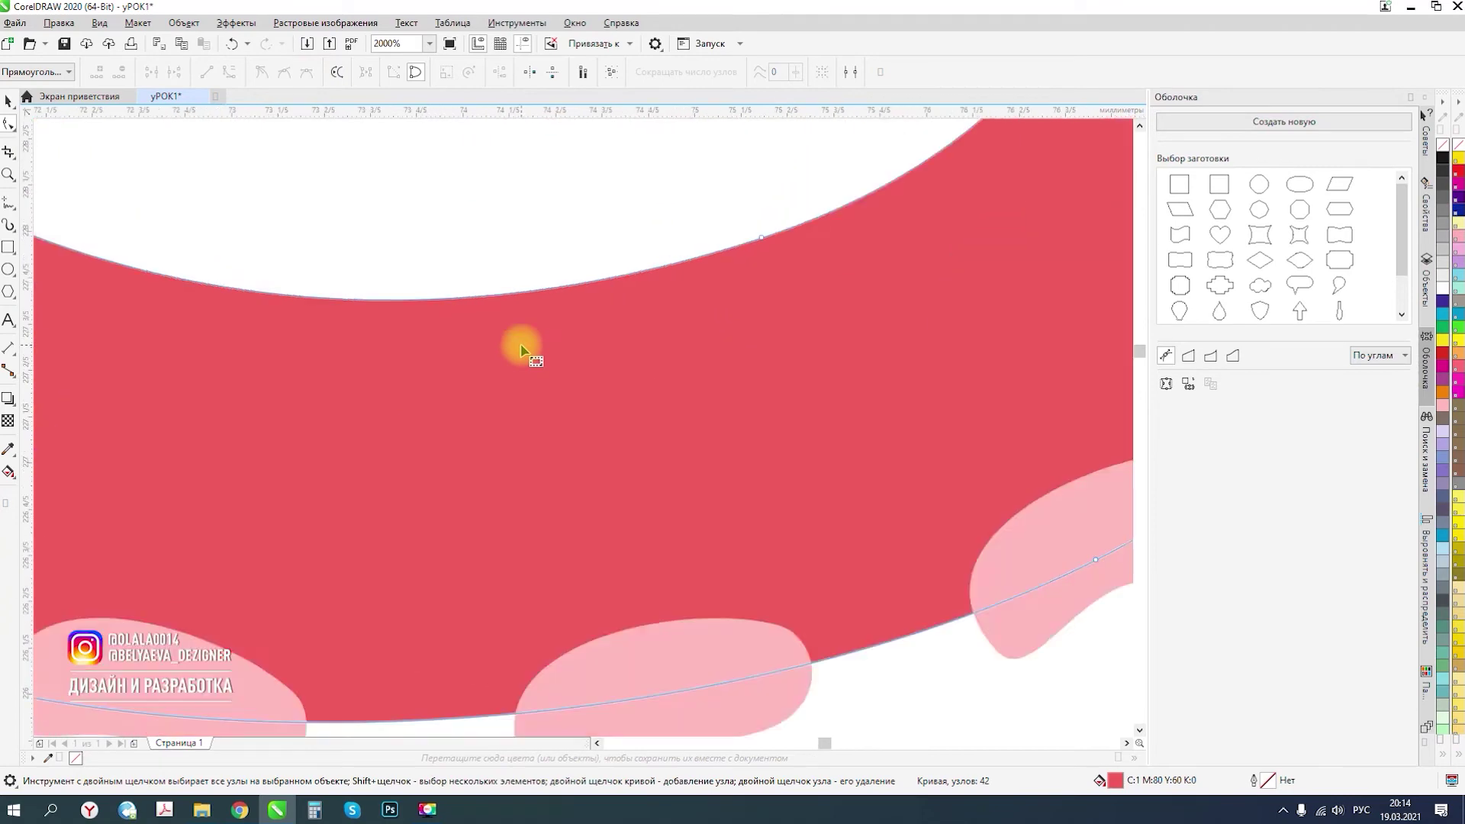
pyautogui.scroll(-2, 682, 223)
pyautogui.scroll(5, 681, 223)
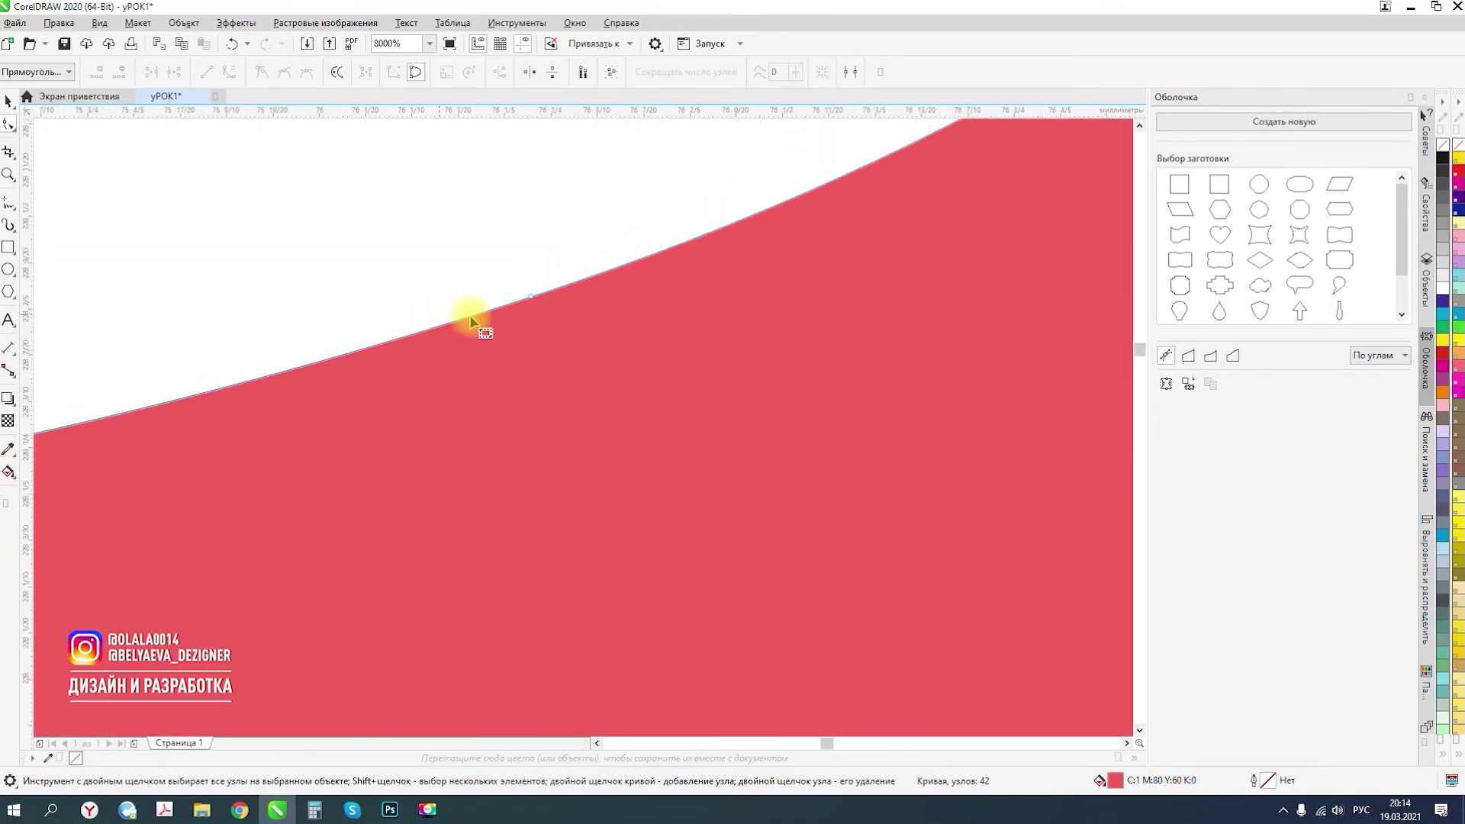
# Examine the smooth tentacle outline of the left octopus at extreme magnification.
pyautogui.scroll(-2, 658, 340)
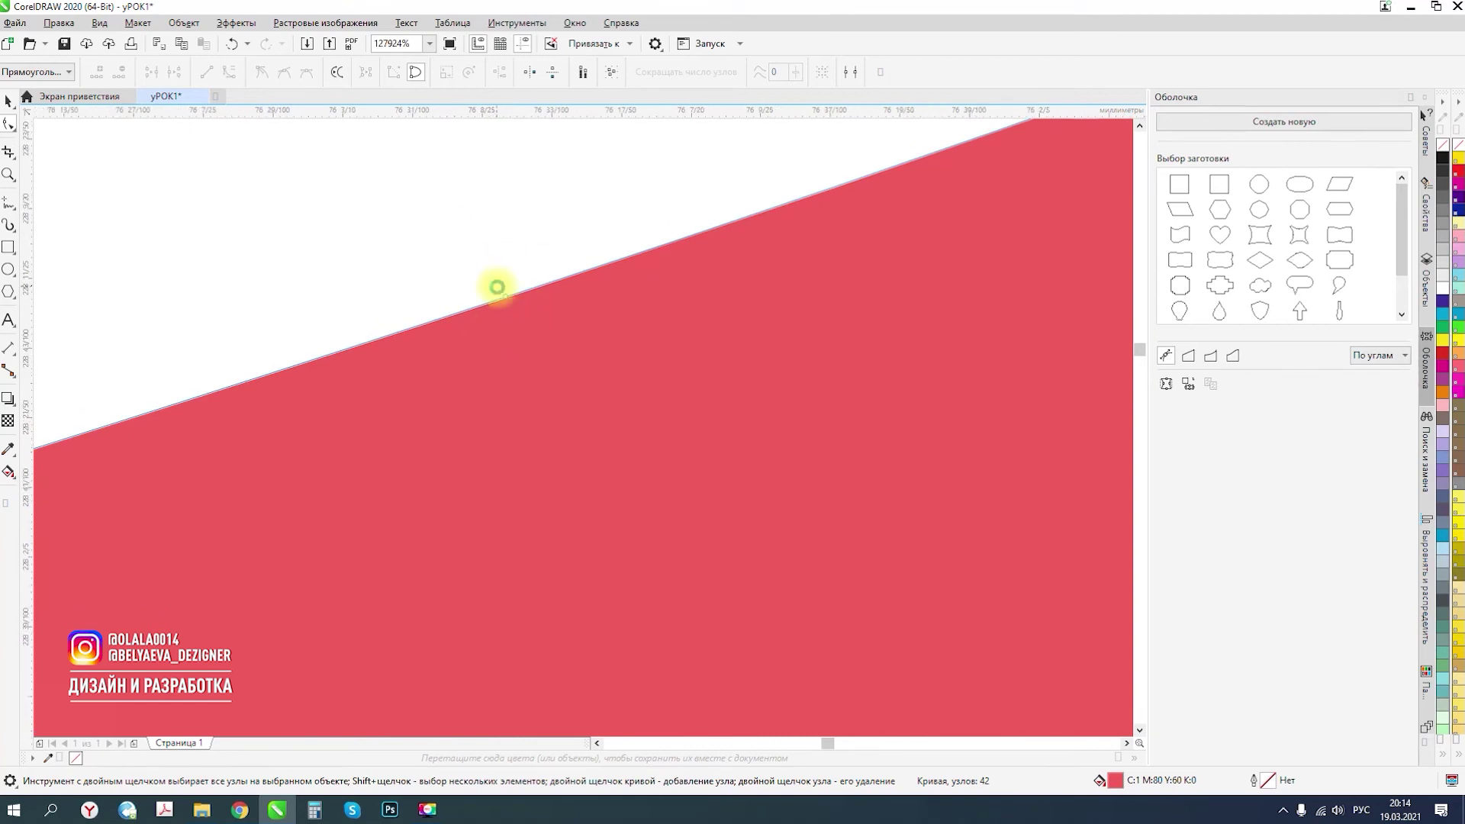
pyautogui.scroll(5, 497, 287)
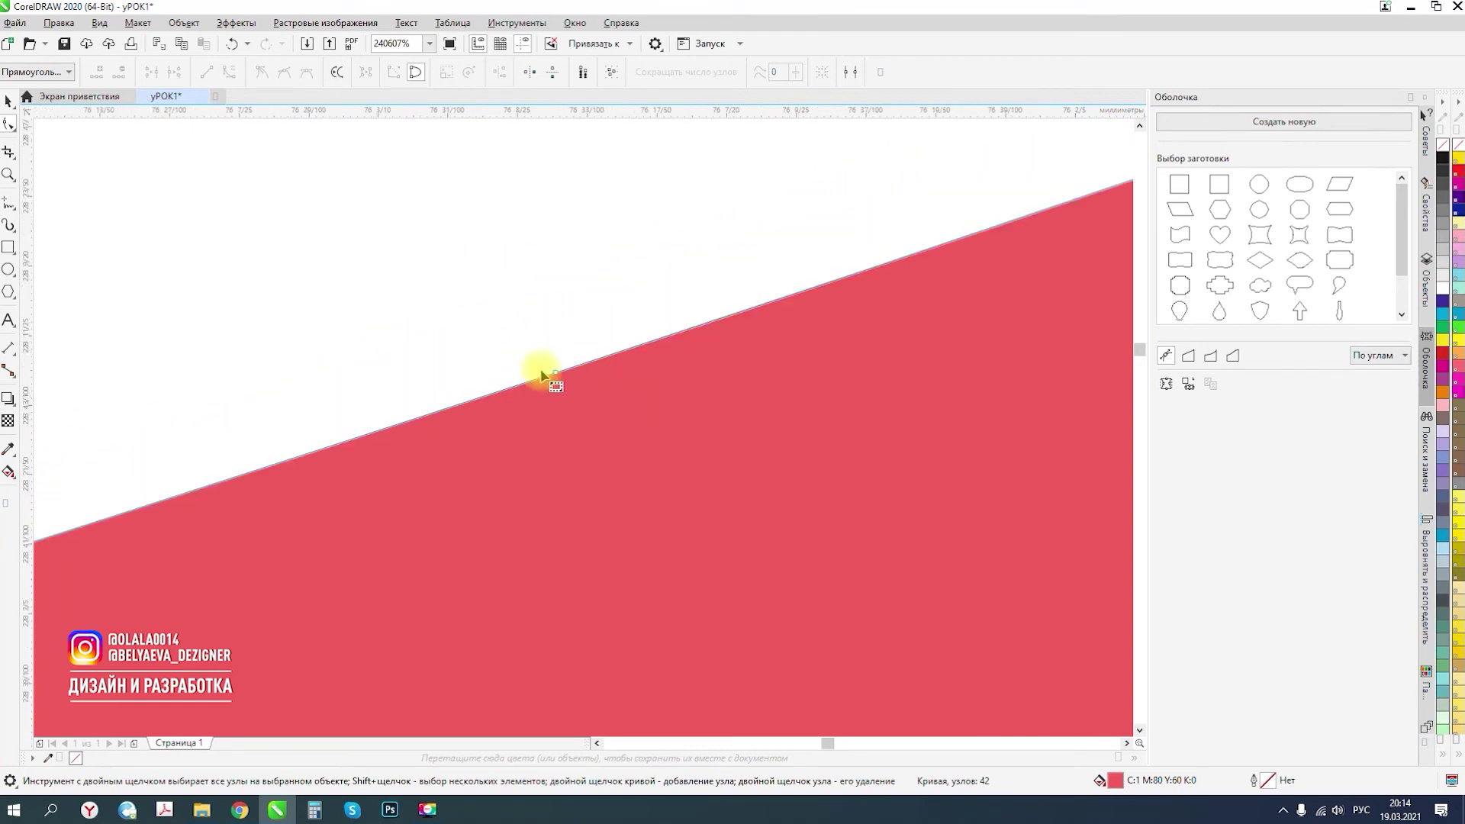
pyautogui.scroll(2, 556, 373)
pyautogui.scroll(-10, 587, 418)
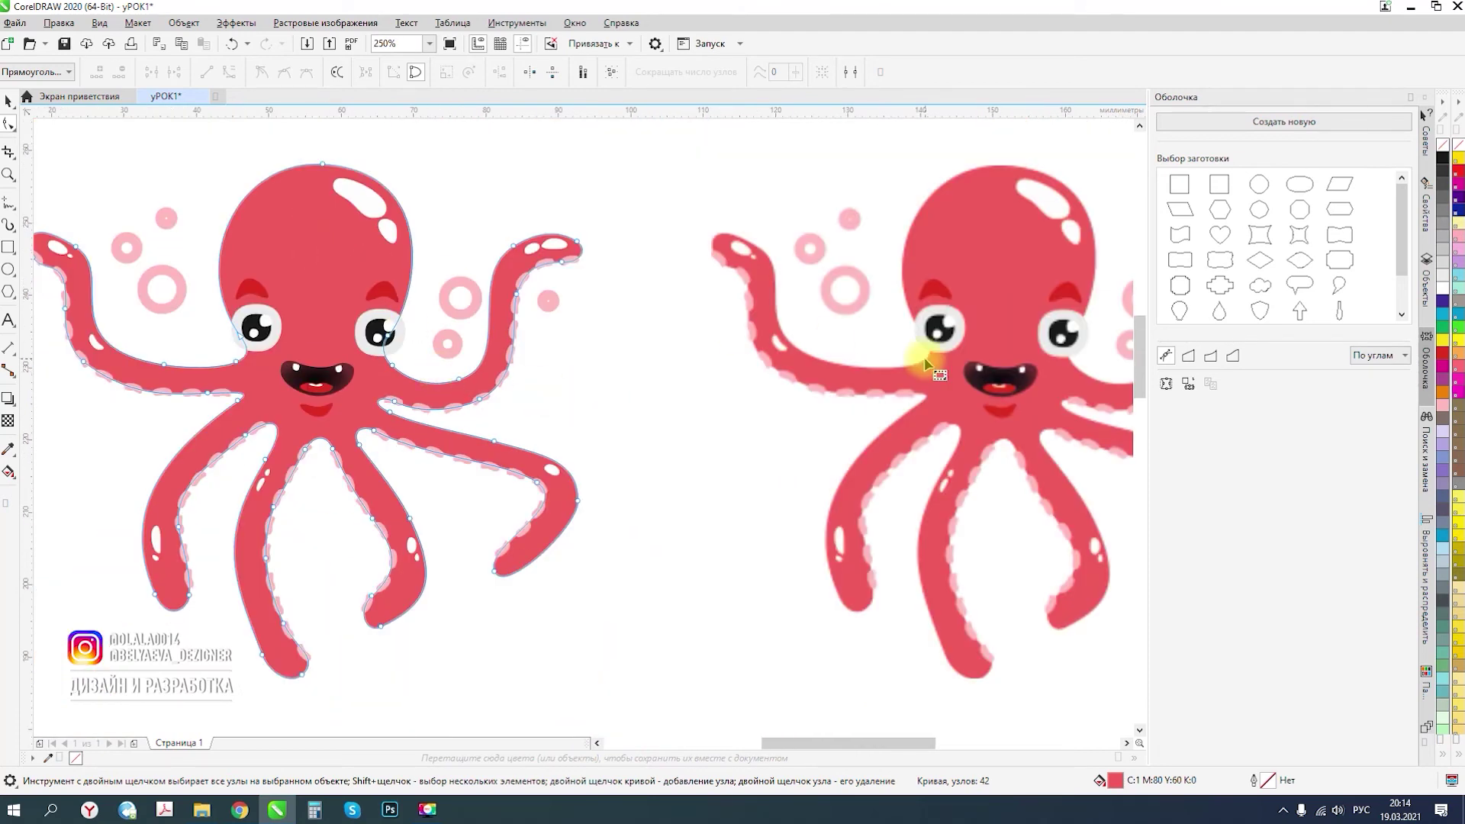
# Select the right octopus with the Shape tool to check its nodes, and switch back to the Pick tool.
pyautogui.click(963, 357)
pyautogui.hscroll(5, 964, 357)
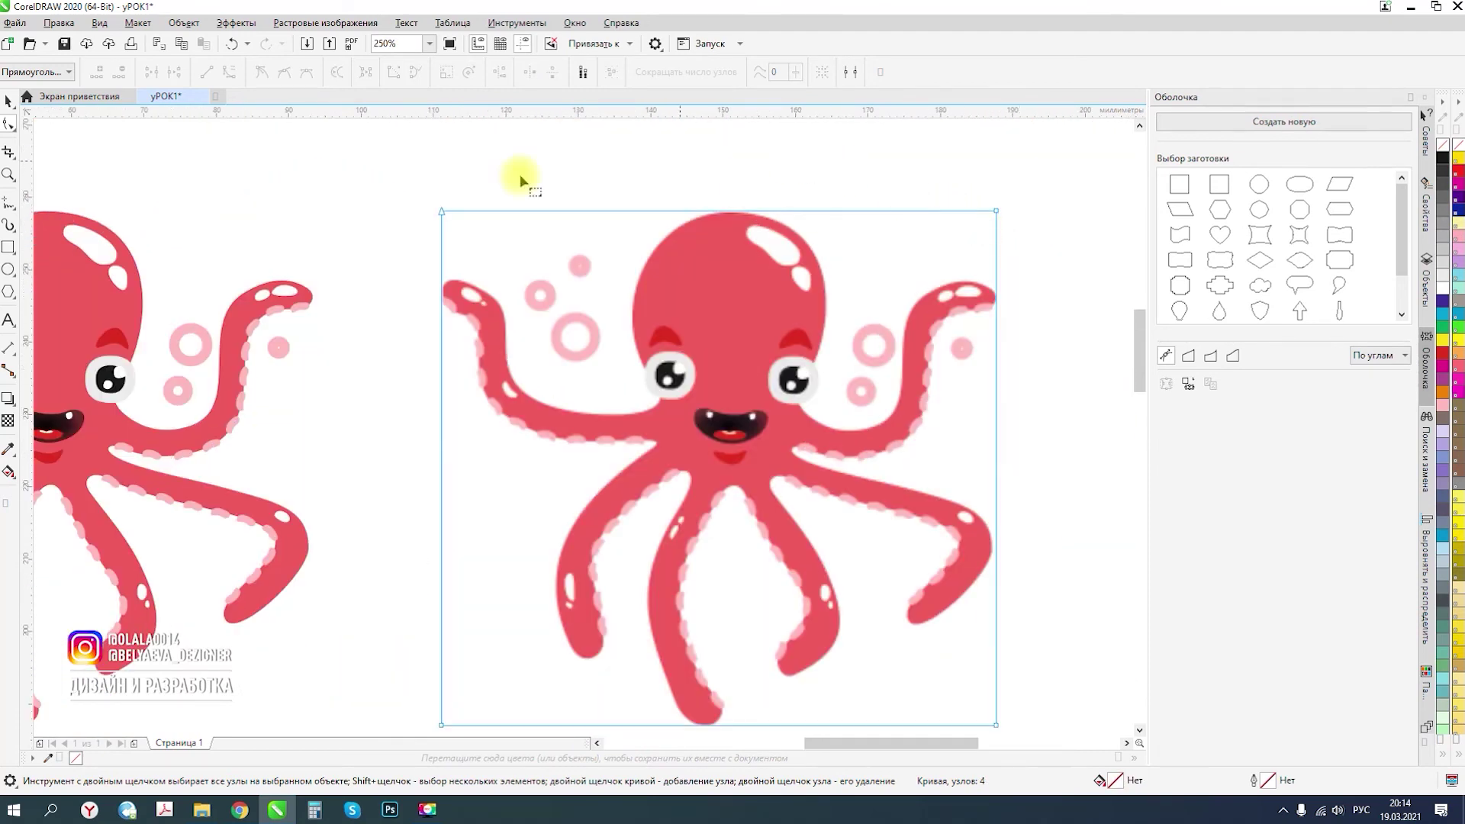
pyautogui.click(8, 100)
pyautogui.press('space')
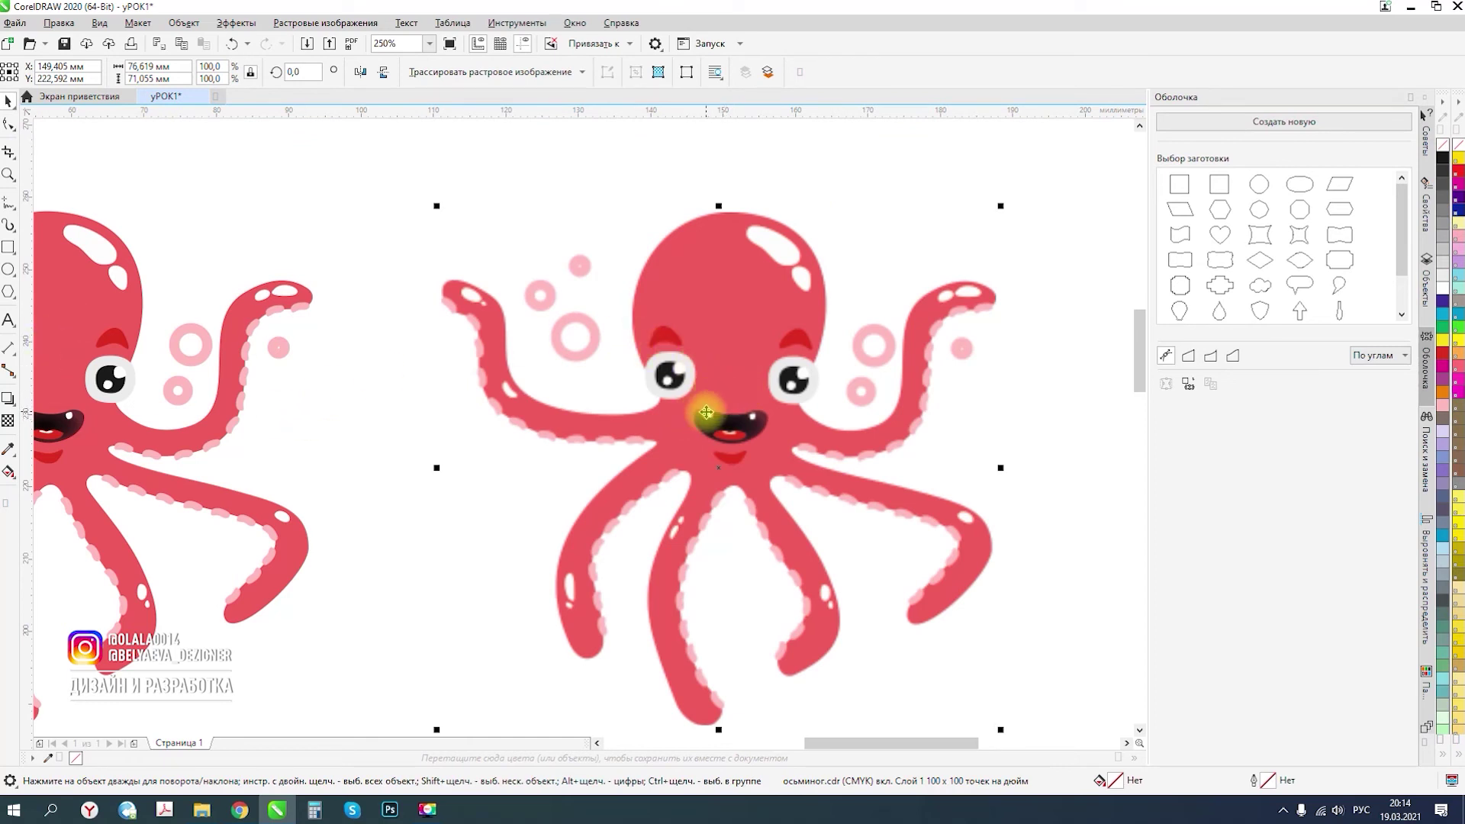
# Examine the right octopus's tentacle and sucker edges at increasing magnification.
pyautogui.scroll(1, 832, 484)
pyautogui.scroll(5, 832, 485)
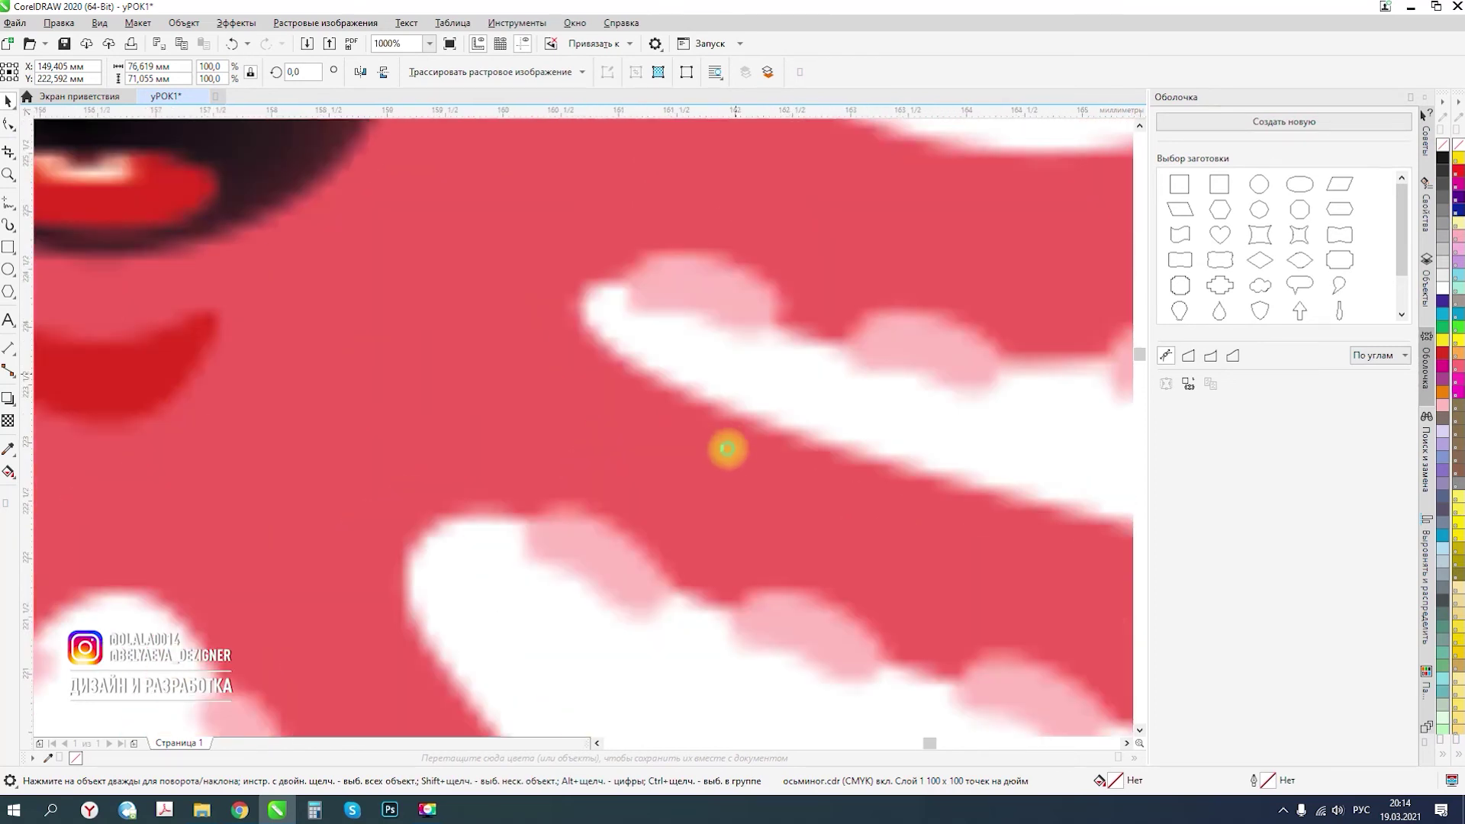
pyautogui.scroll(-1, 748, 379)
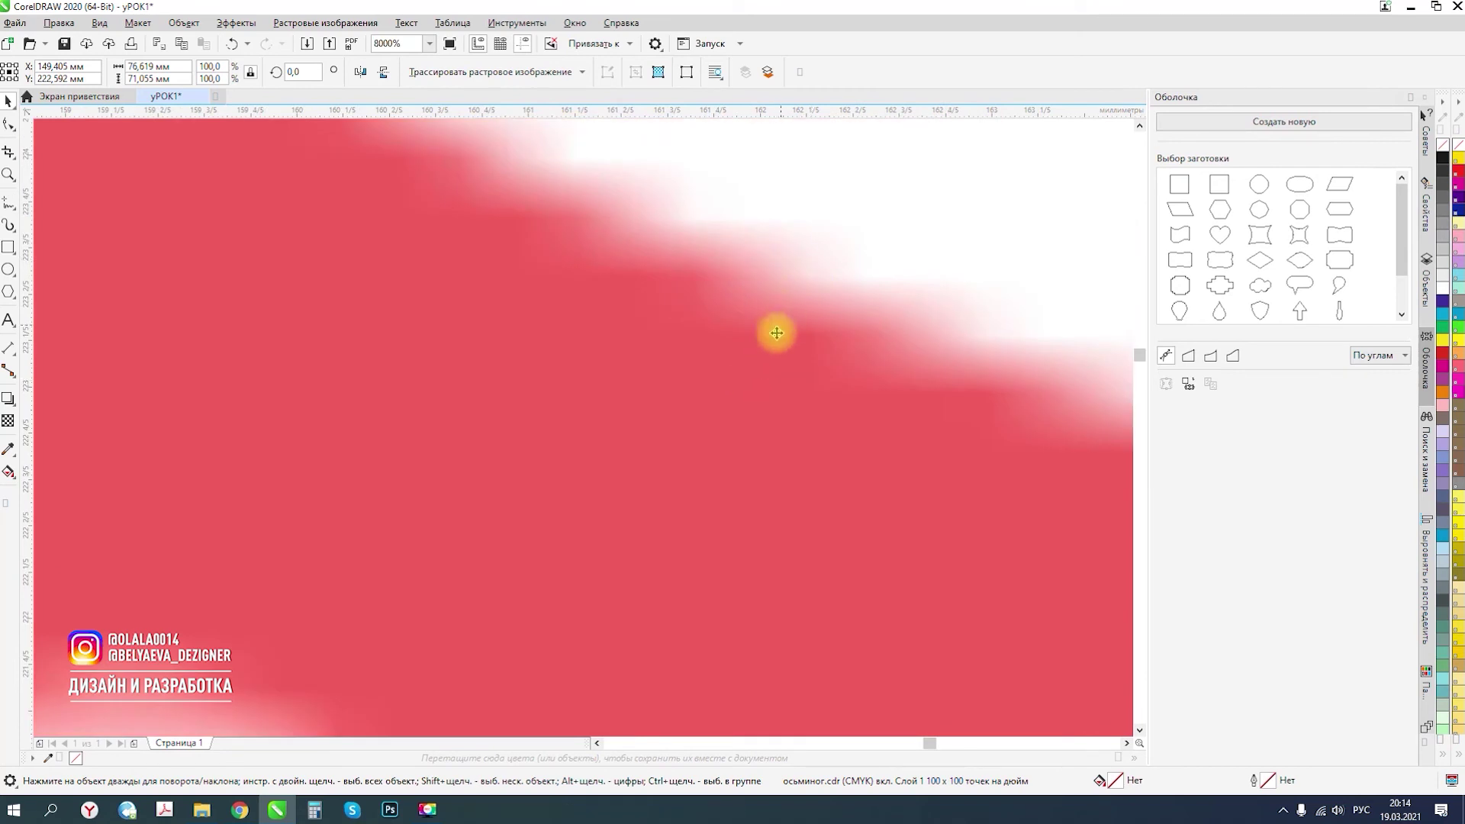
pyautogui.scroll(-2, 762, 345)
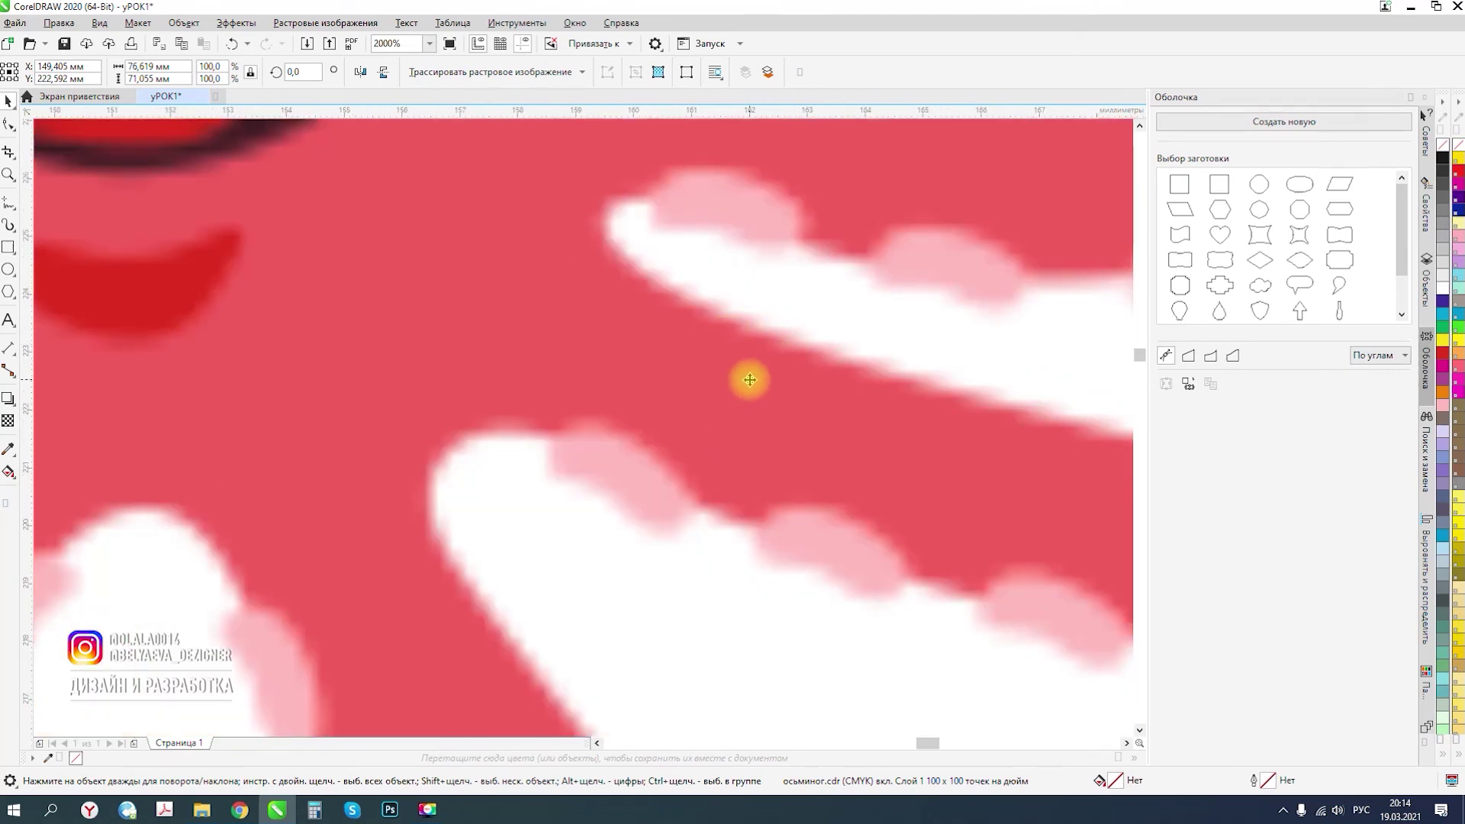
pyautogui.scroll(-1, 664, 389)
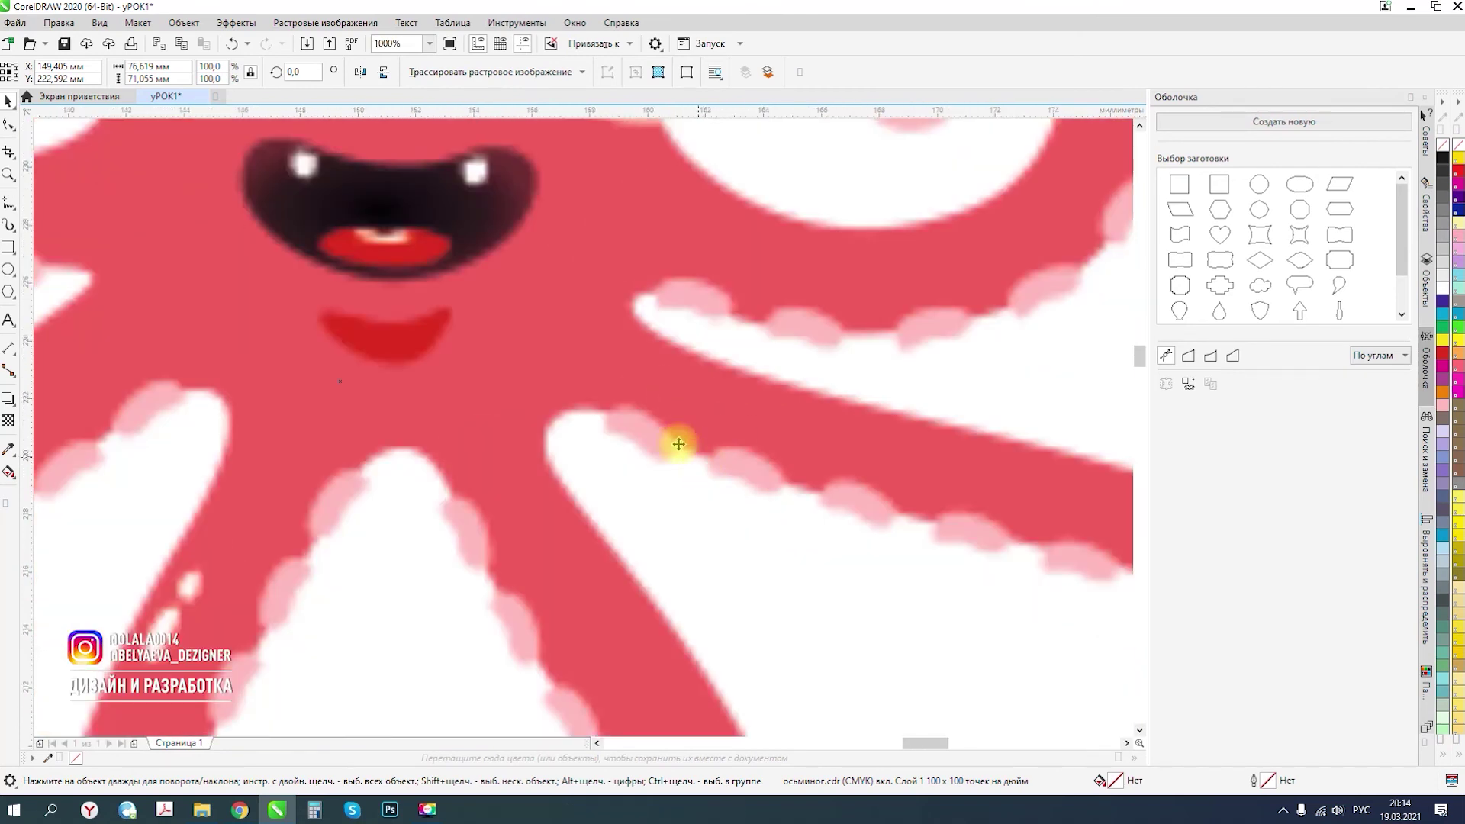
pyautogui.scroll(2, 676, 450)
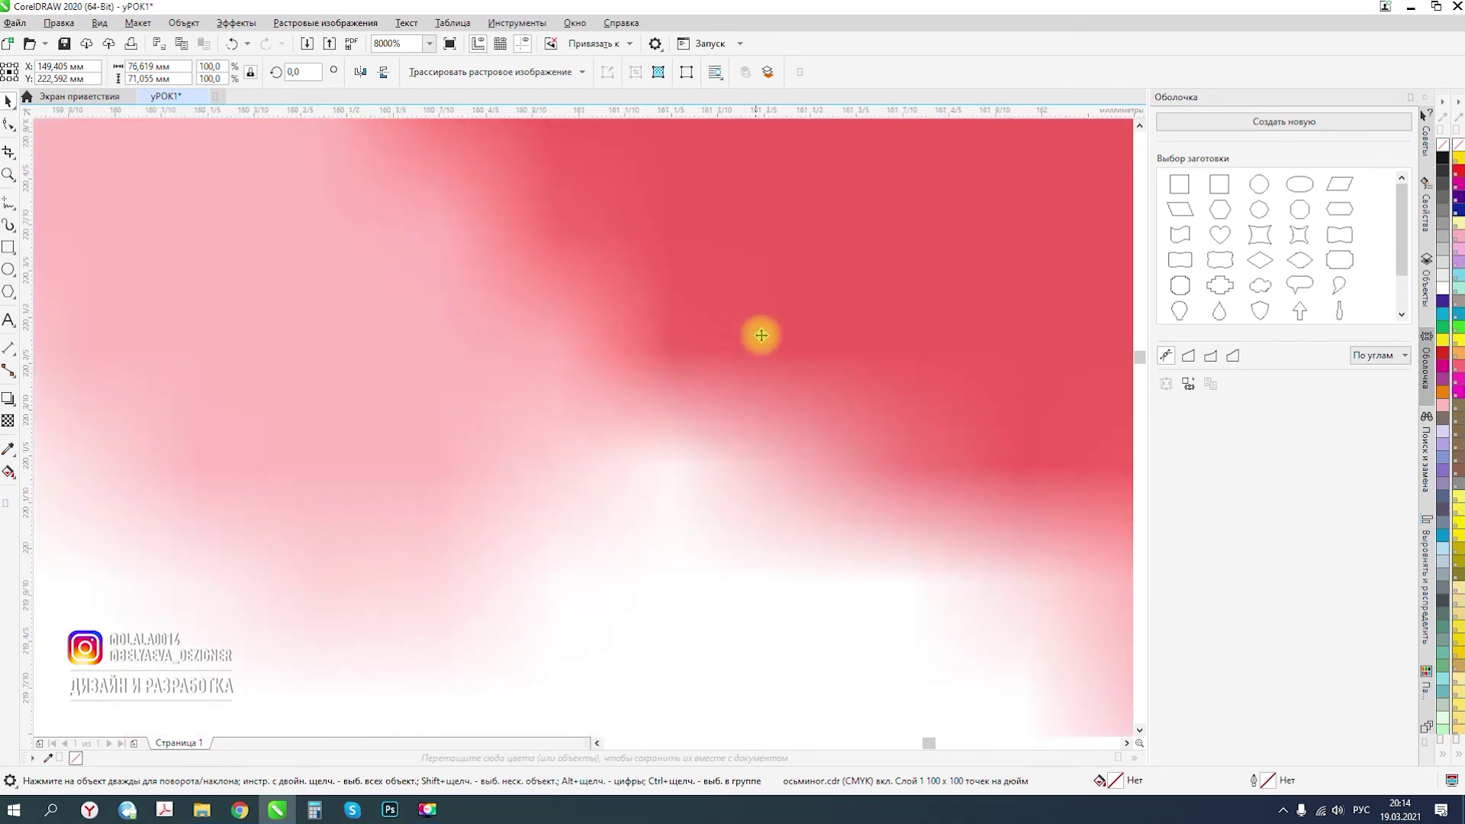
pyautogui.scroll(1, 828, 352)
pyautogui.scroll(-1, 797, 356)
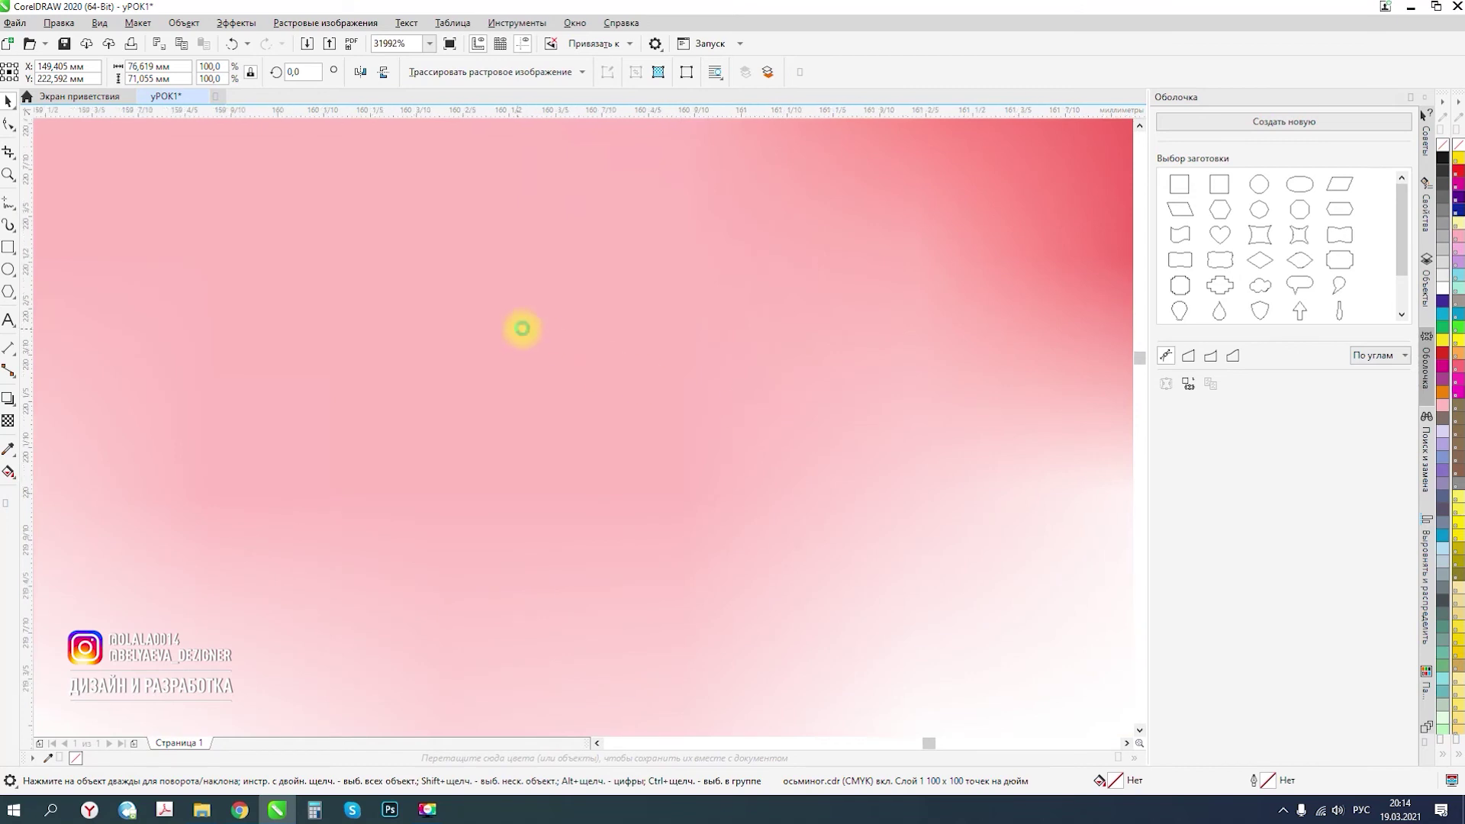
pyautogui.scroll(1, 524, 328)
pyautogui.scroll(2, 905, 462)
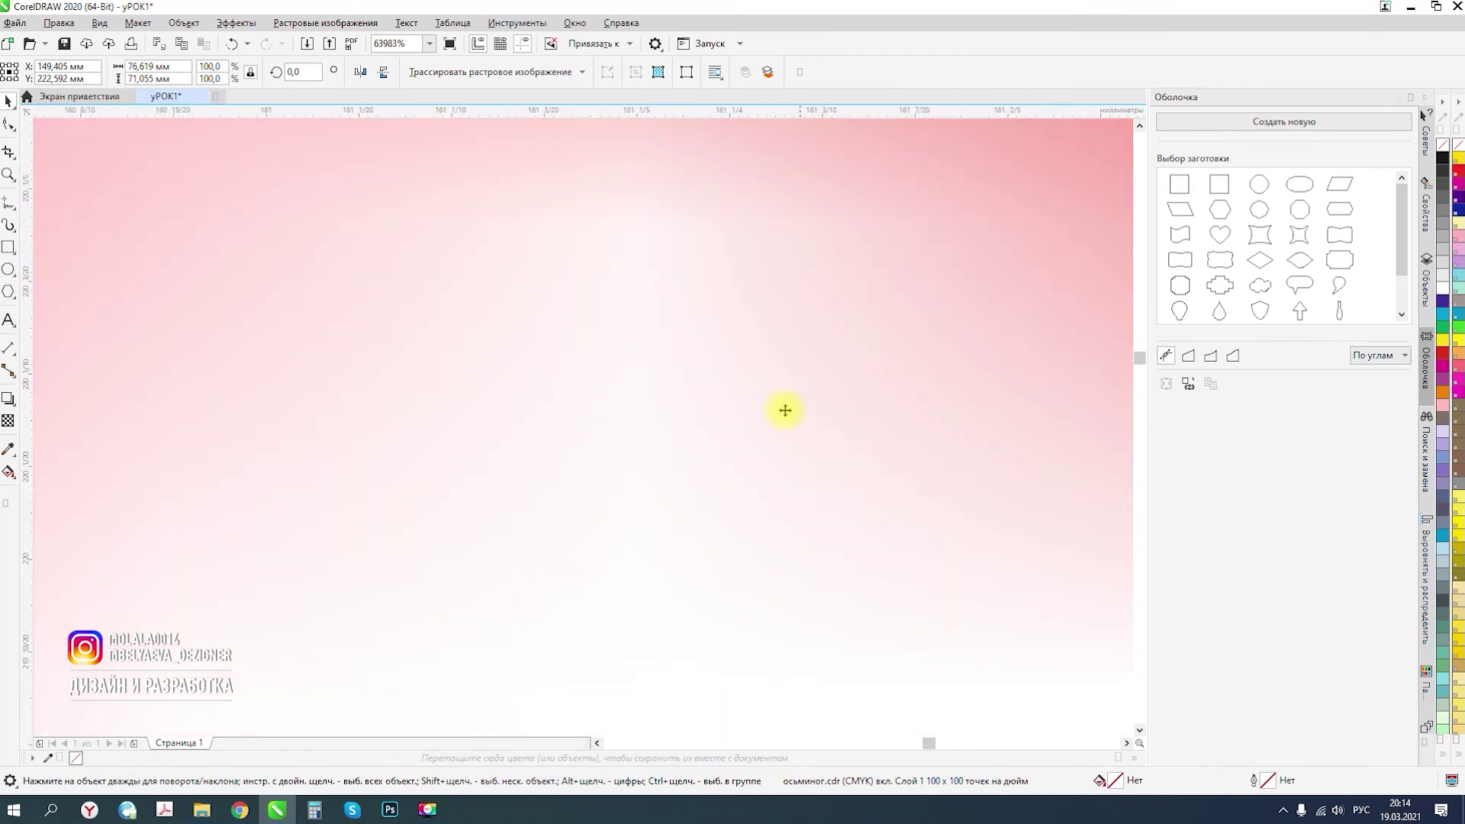
pyautogui.scroll(-6, 748, 397)
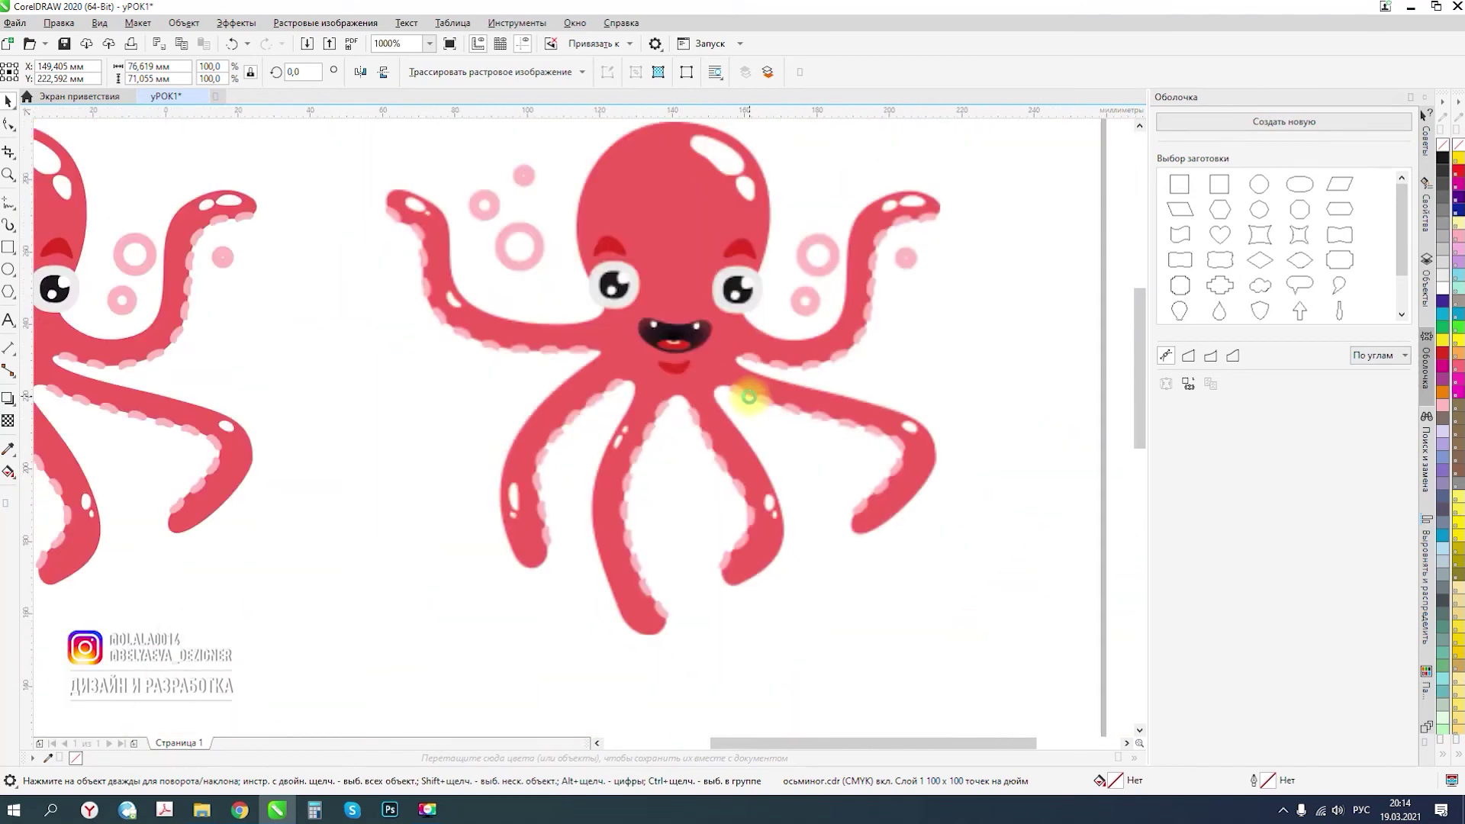
pyautogui.scroll(-3, 749, 397)
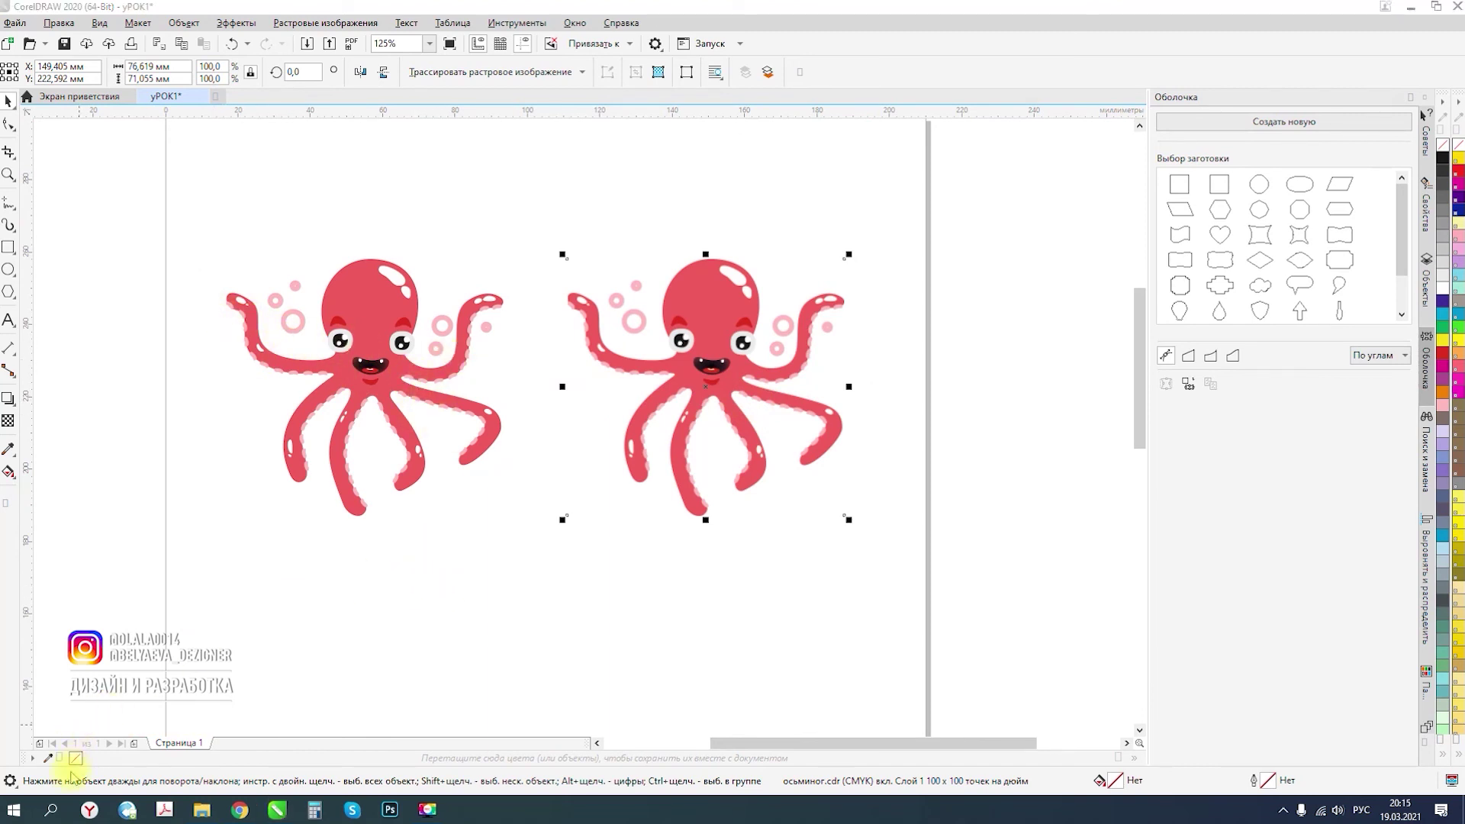
# Clear the selection and compare the two octopuses side by side on the page.
pyautogui.click(248, 421)
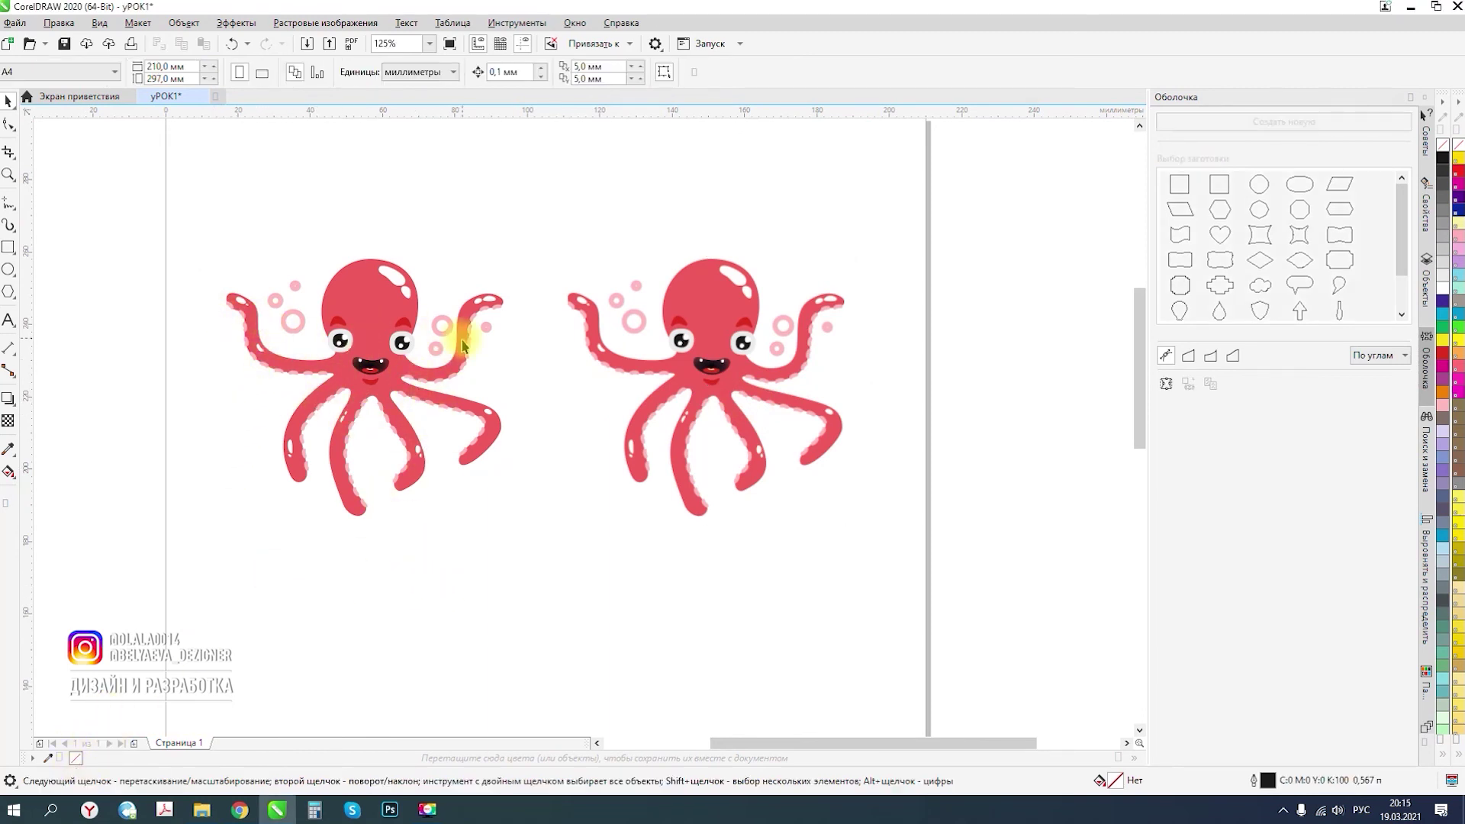
pyautogui.scroll(-1, 467, 332)
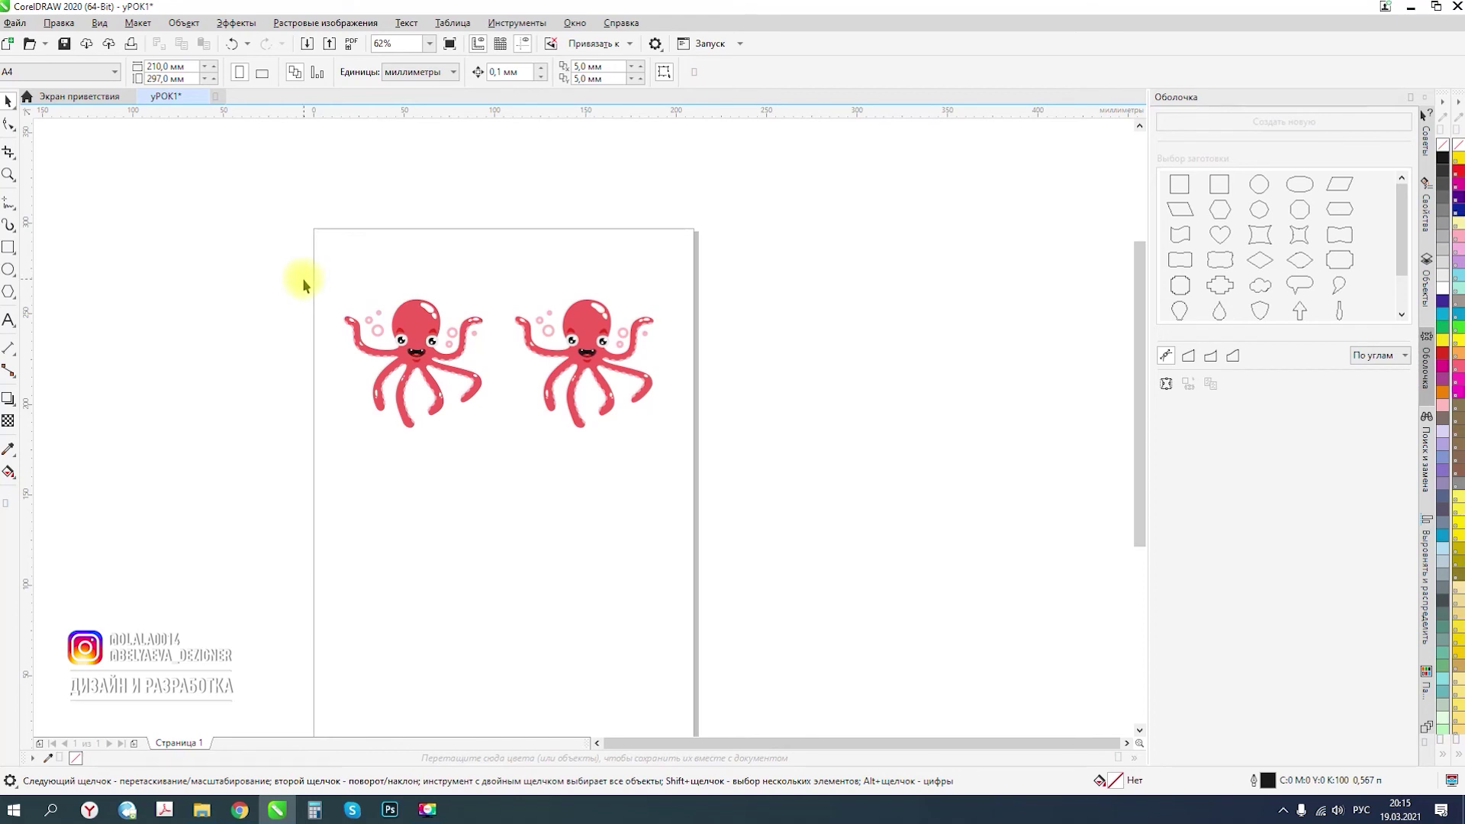
pyautogui.scroll(1, 376, 351)
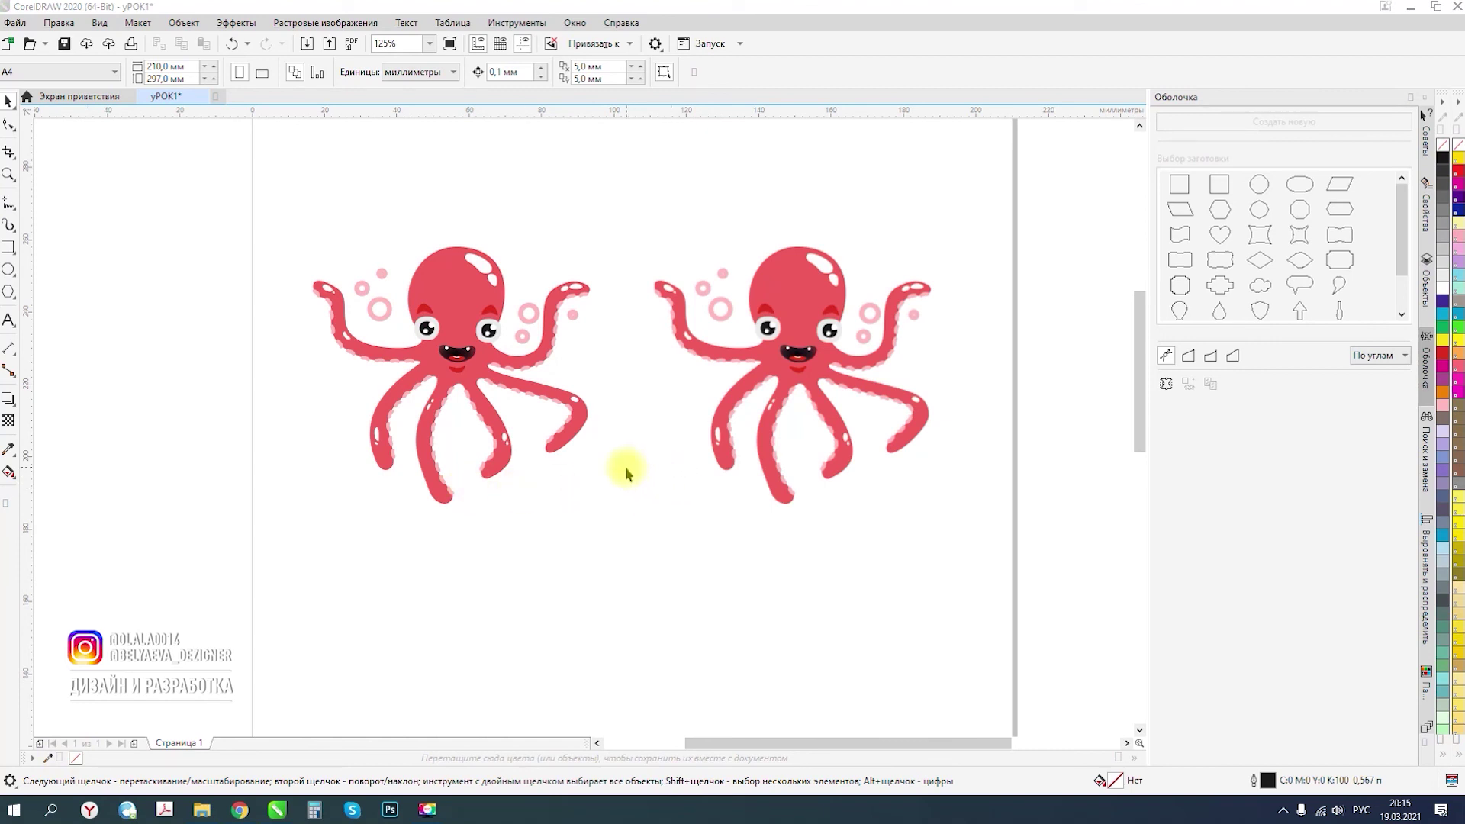
# Ungroup the left octopus into separate objects and clear the selection.
pyautogui.scroll(1, 412, 336)
pyautogui.click(484, 245)
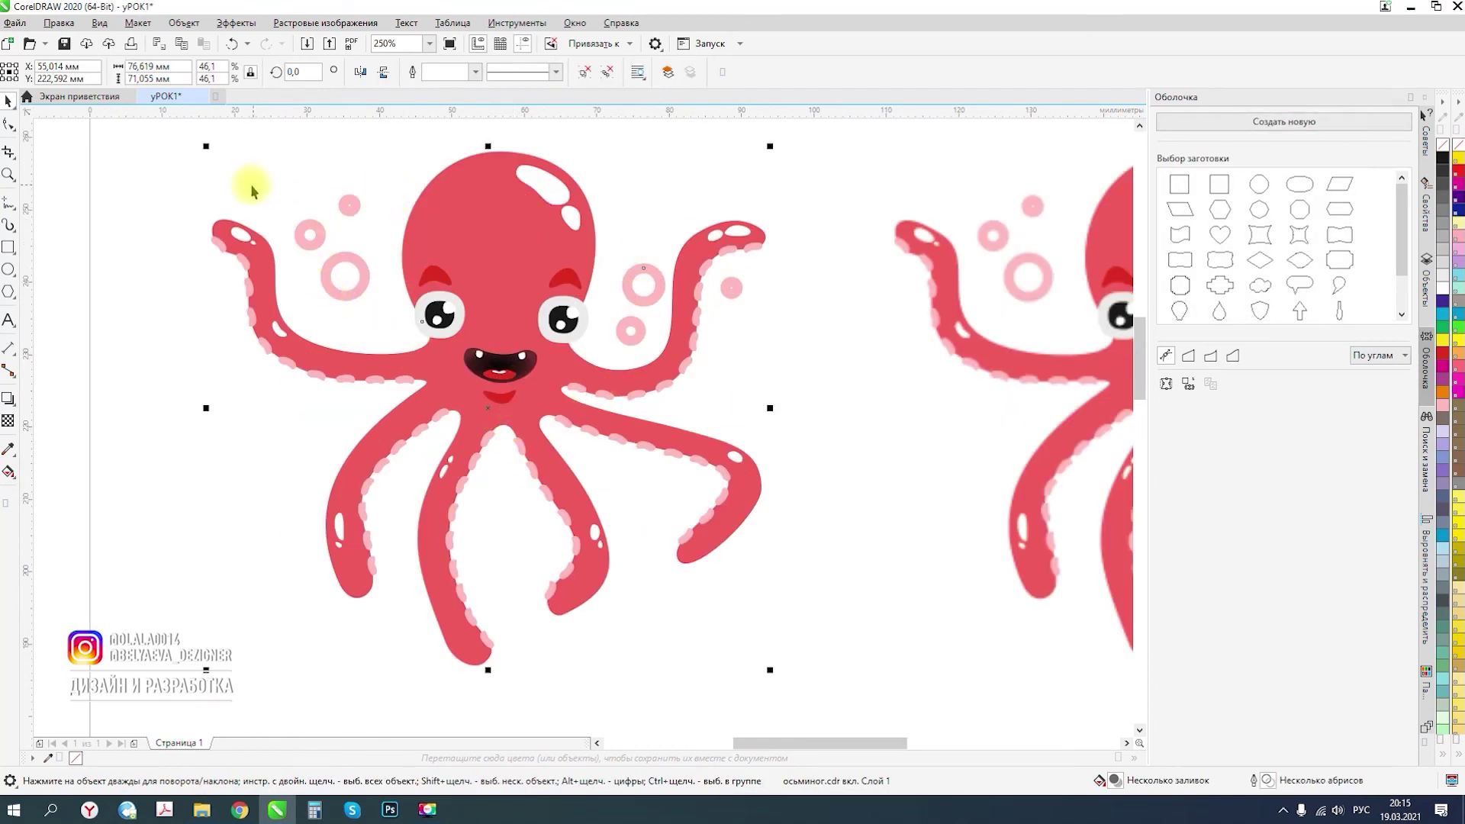
pyautogui.moveTo(485, 286); pyautogui.dragTo(479, 280)
pyautogui.rightClick(478, 280)
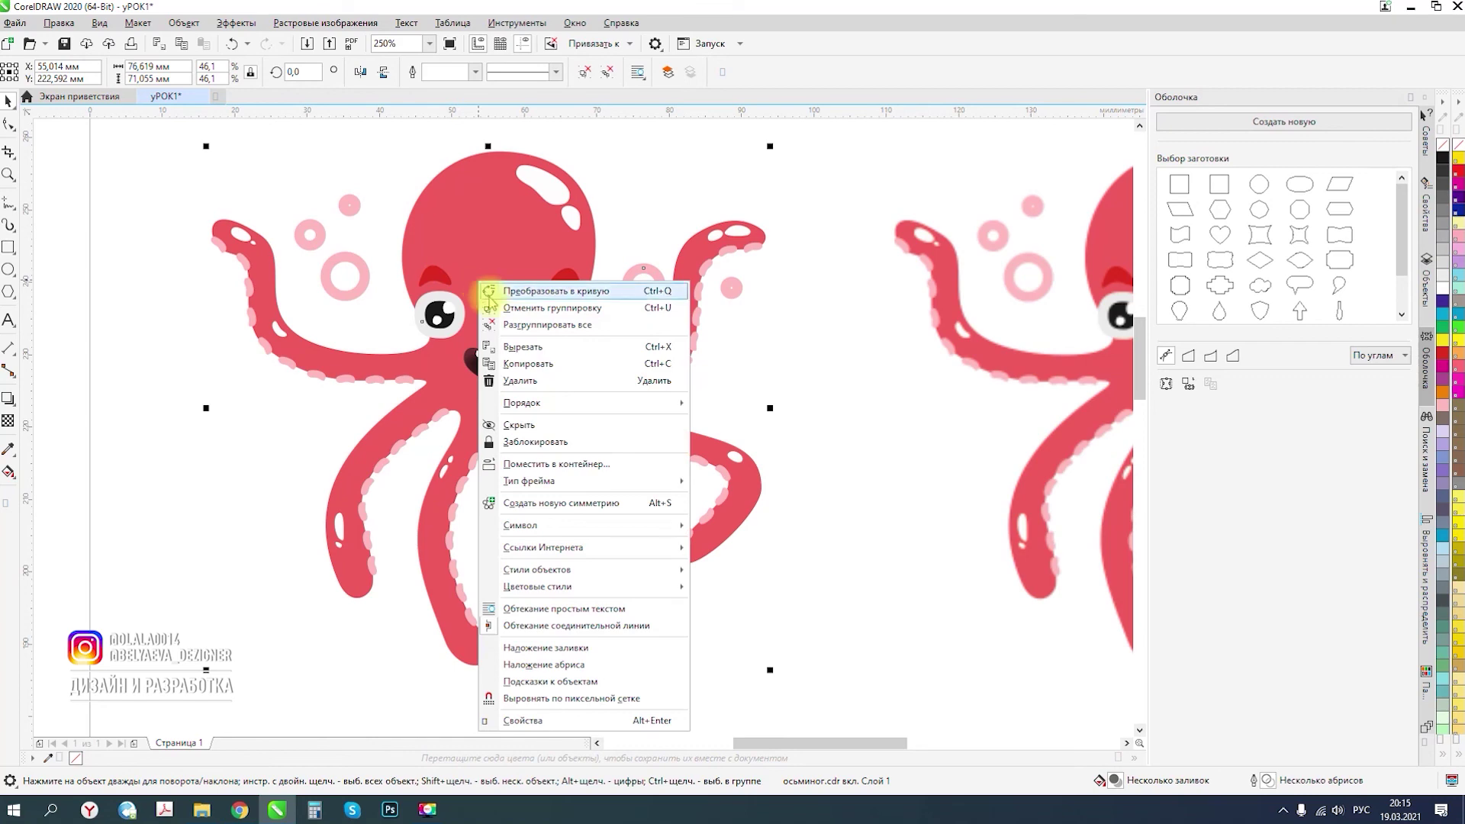
pyautogui.click(509, 305)
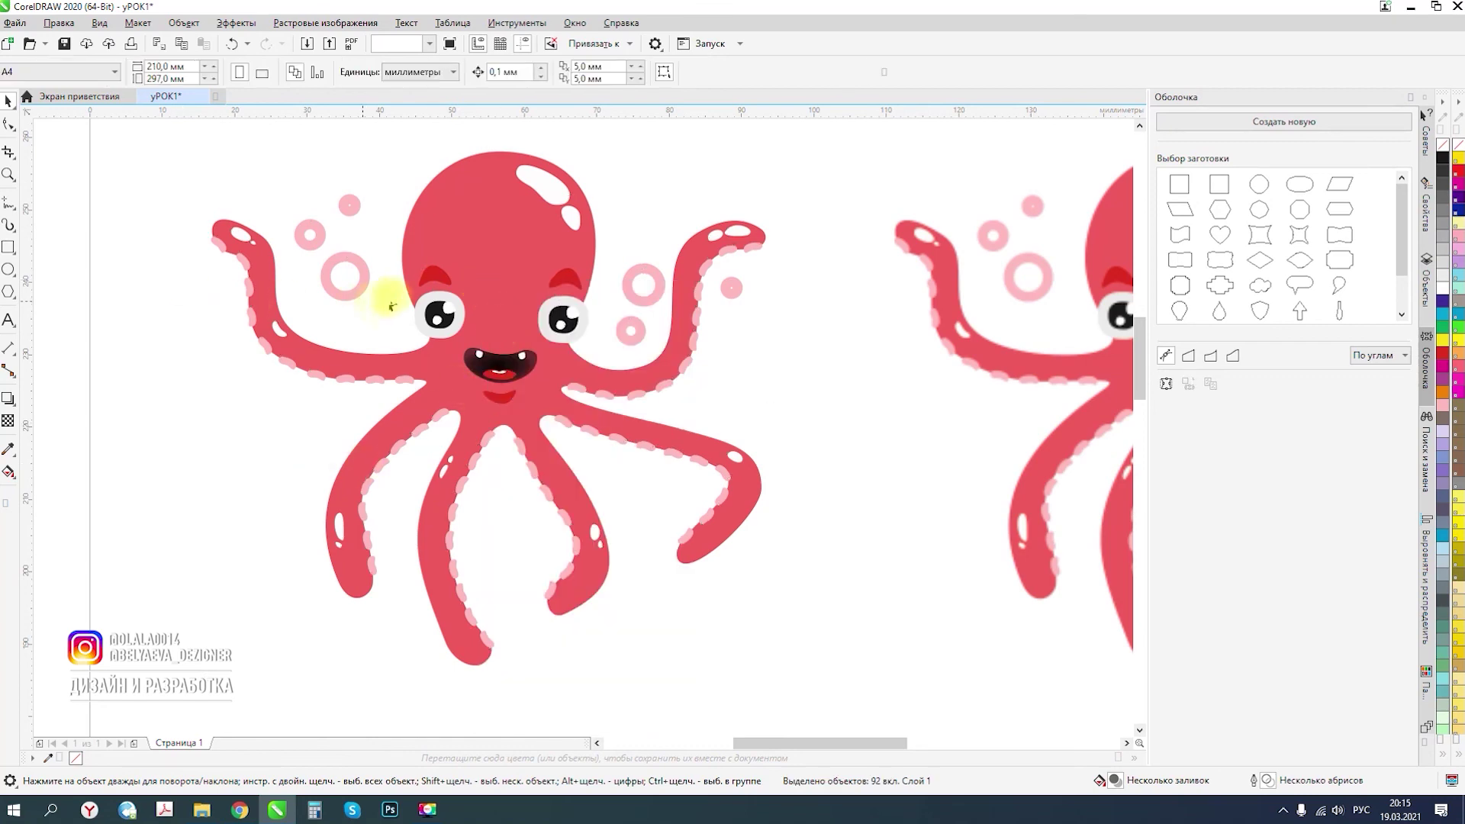
pyautogui.click(376, 300)
# Select each eye of the left octopus with all its parts and move both eyes higher on the head.
pyautogui.scroll(4, 377, 301)
pyautogui.moveTo(569, 397); pyautogui.dragTo(698, 502)
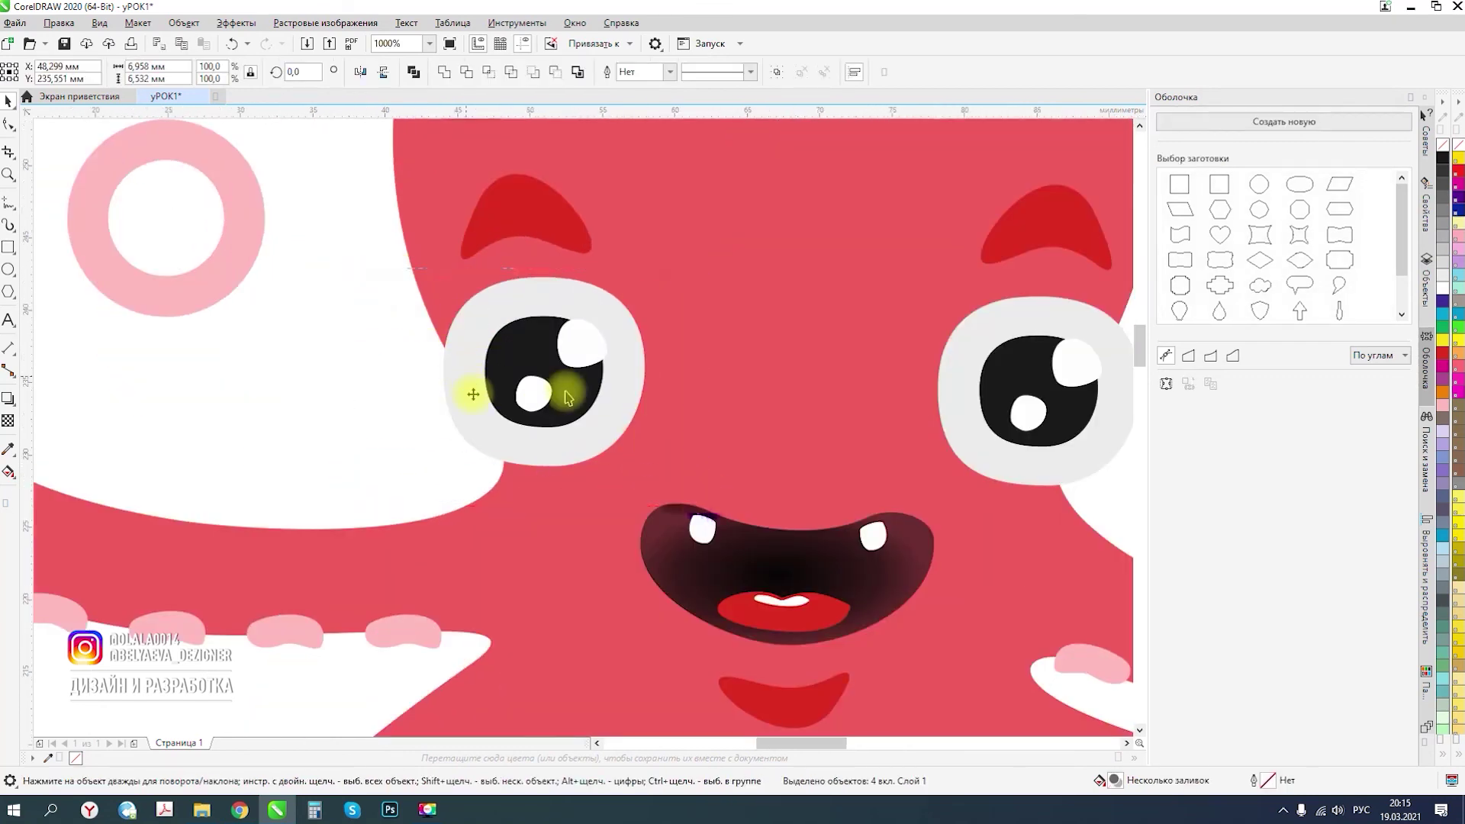
pyautogui.scroll(-2, 474, 389)
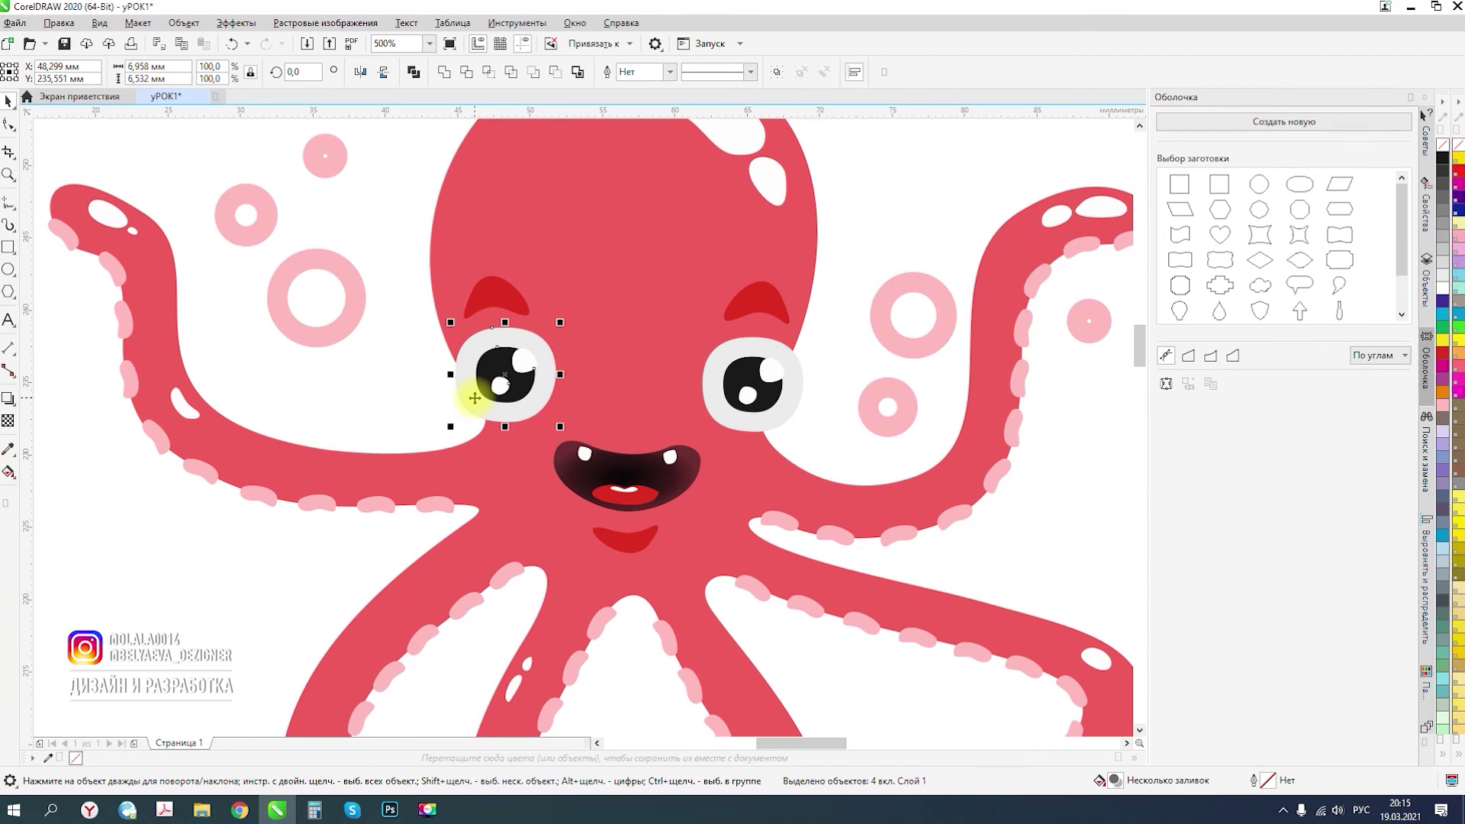
pyautogui.moveTo(505, 377); pyautogui.dragTo(507, 262)
pyautogui.moveTo(817, 328); pyautogui.dragTo(654, 456)
pyautogui.moveTo(774, 383); pyautogui.dragTo(727, 250)
# Enlarge the left octopus's whole mouth and move the red lip shape up beneath it.
pyautogui.moveTo(431, 384); pyautogui.dragTo(747, 533)
pyautogui.moveTo(706, 436); pyautogui.dragTo(667, 383)
pyautogui.click(626, 543)
pyautogui.moveTo(625, 544); pyautogui.dragTo(625, 460)
pyautogui.scroll(-6, 460, 429)
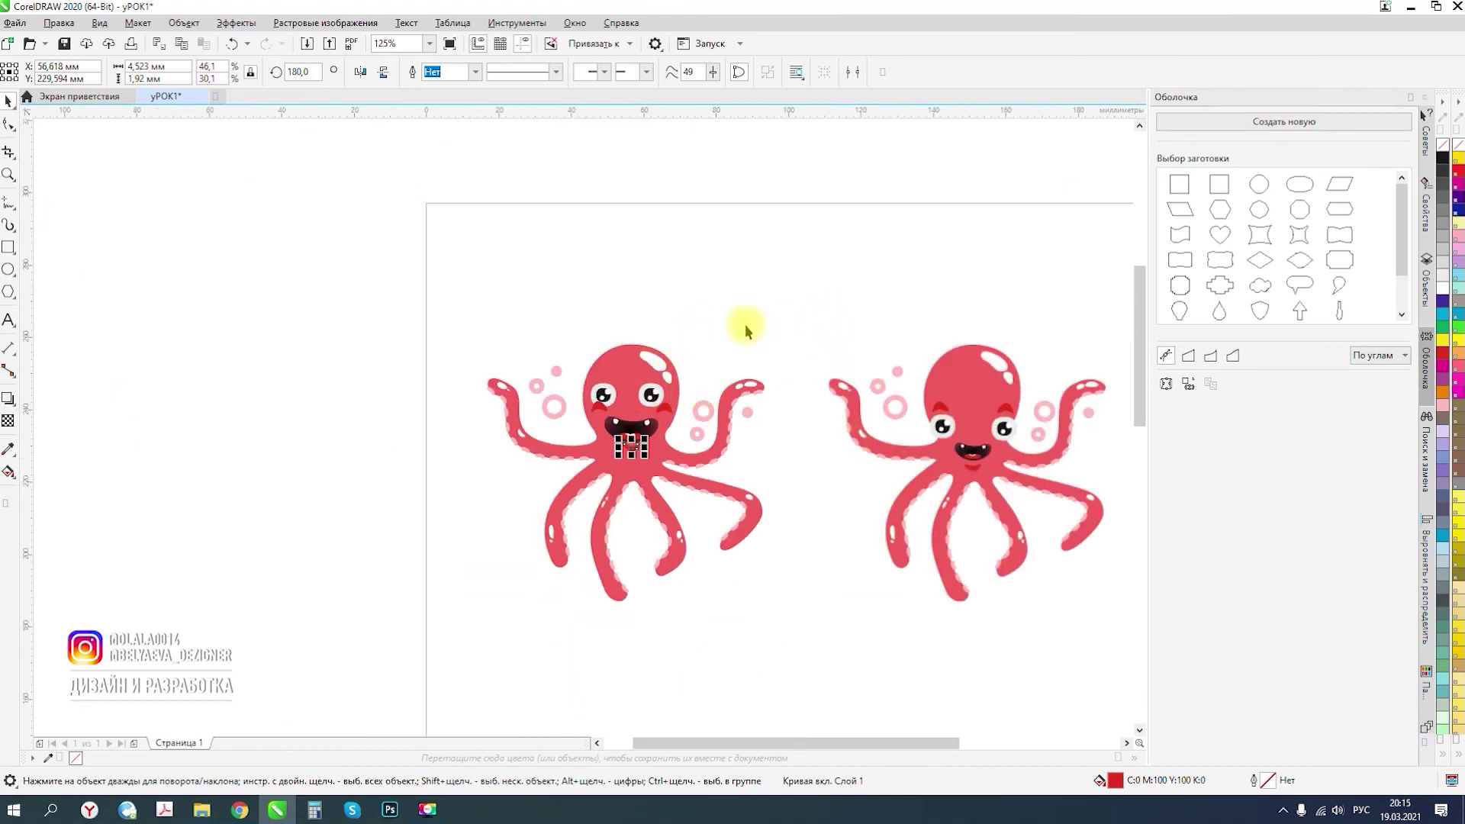
pyautogui.click(883, 233)
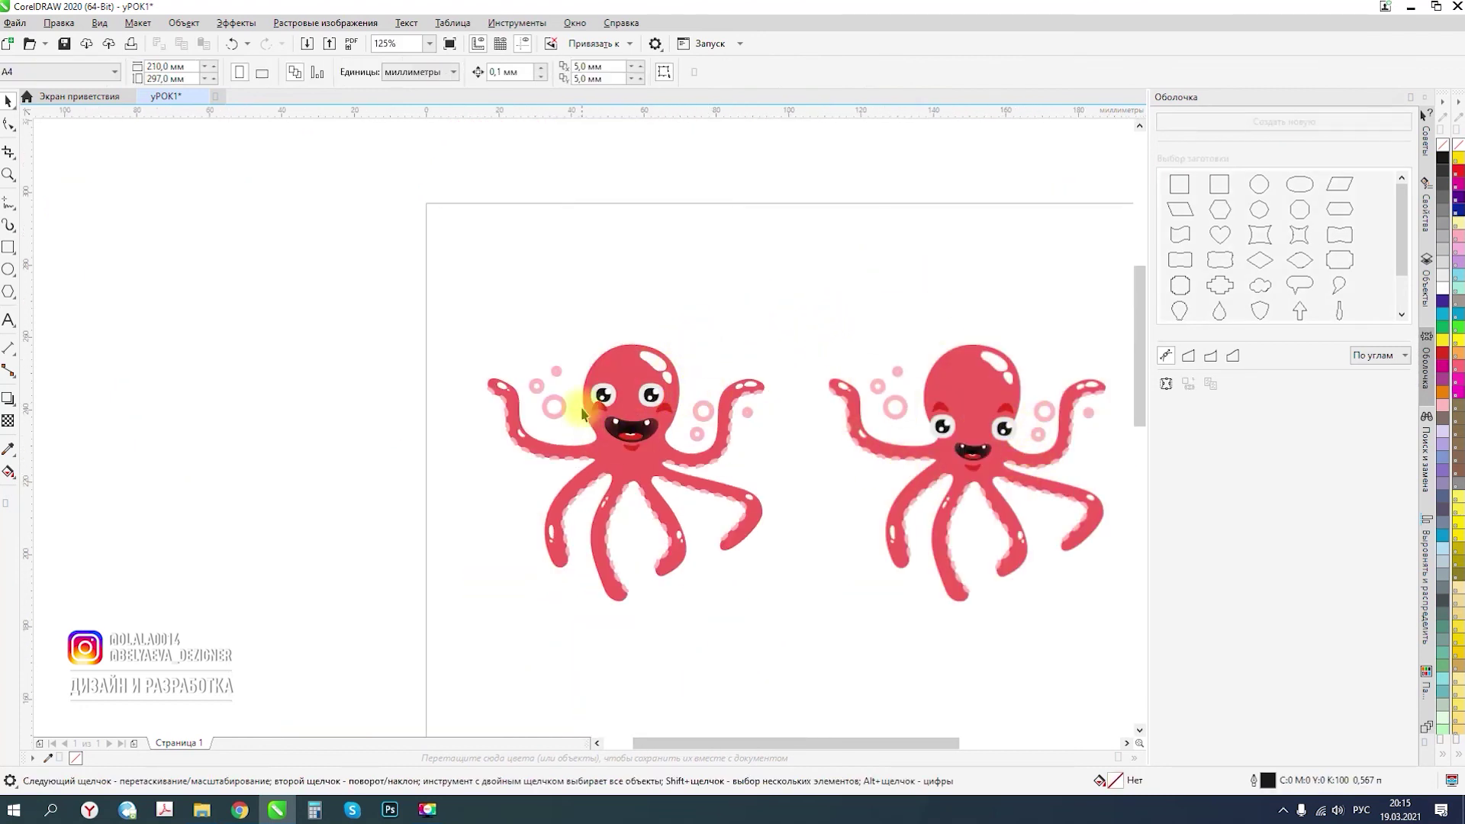
# Shift the red eyebrow under the left octopus's left eye slightly, and clear the selection.
pyautogui.scroll(9, 602, 412)
pyautogui.click(599, 408)
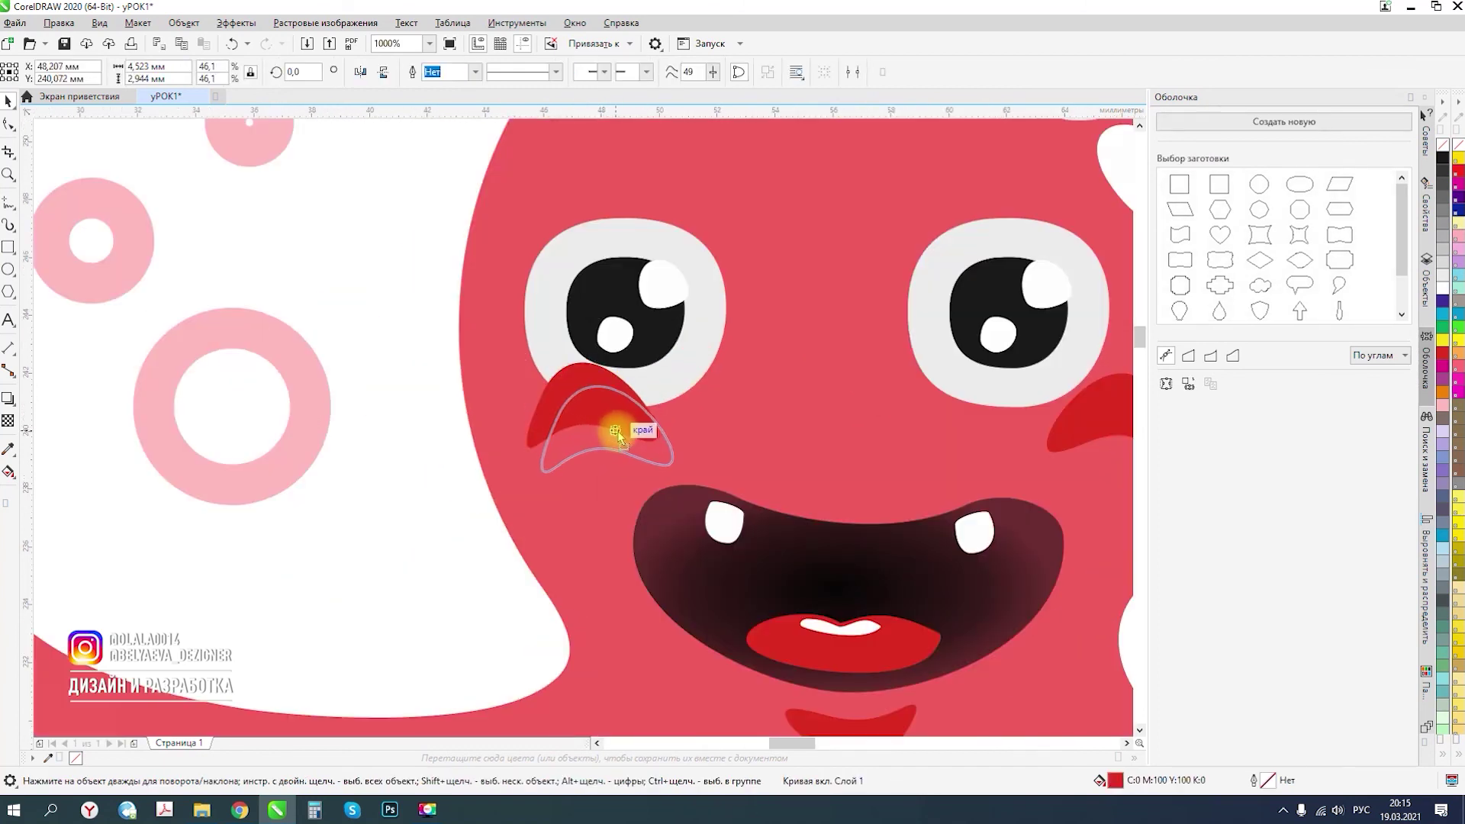
pyautogui.scroll(-5, 547, 410)
pyautogui.click(746, 239)
pyautogui.scroll(-7, 572, 313)
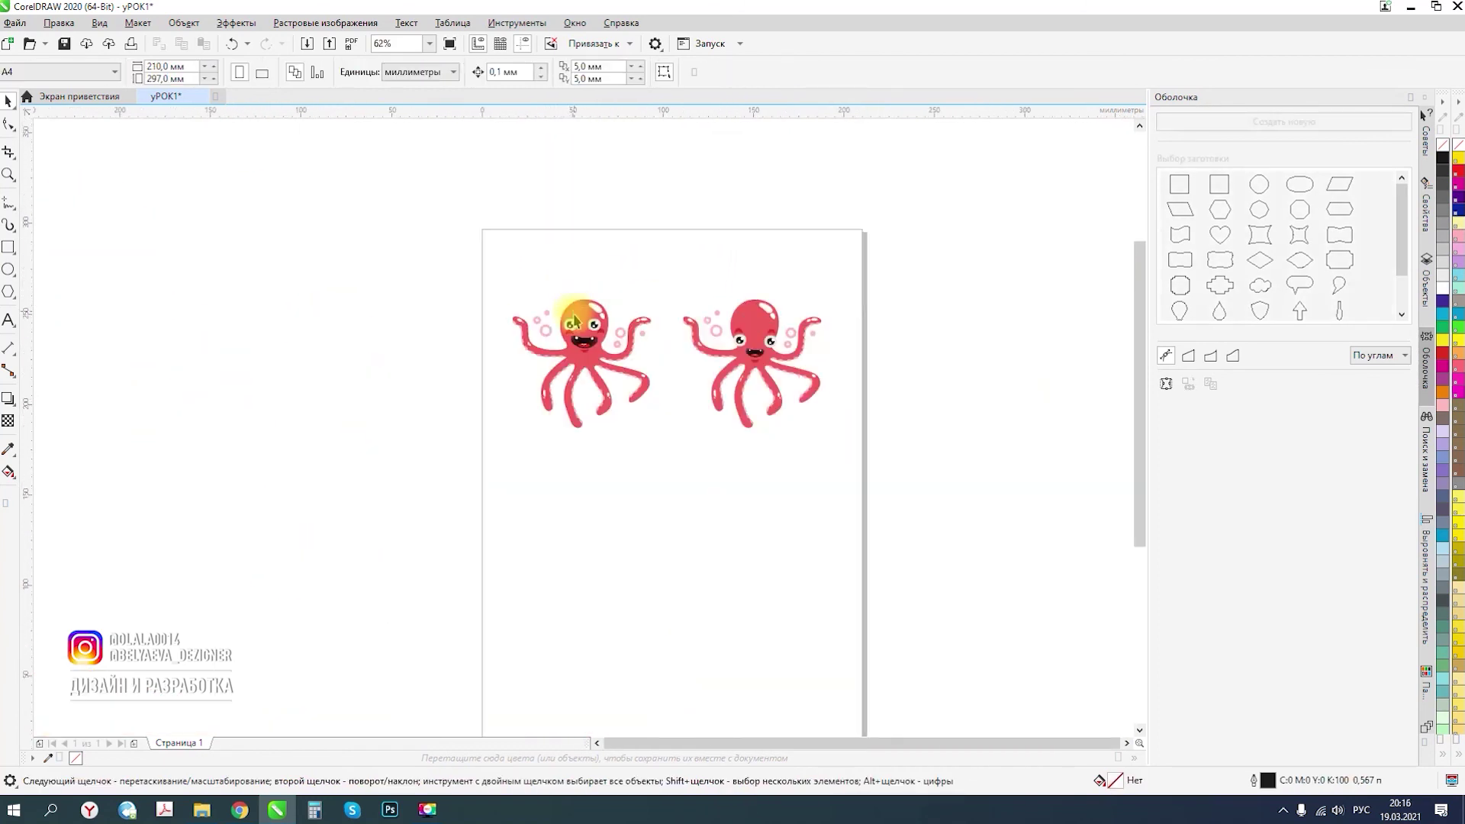